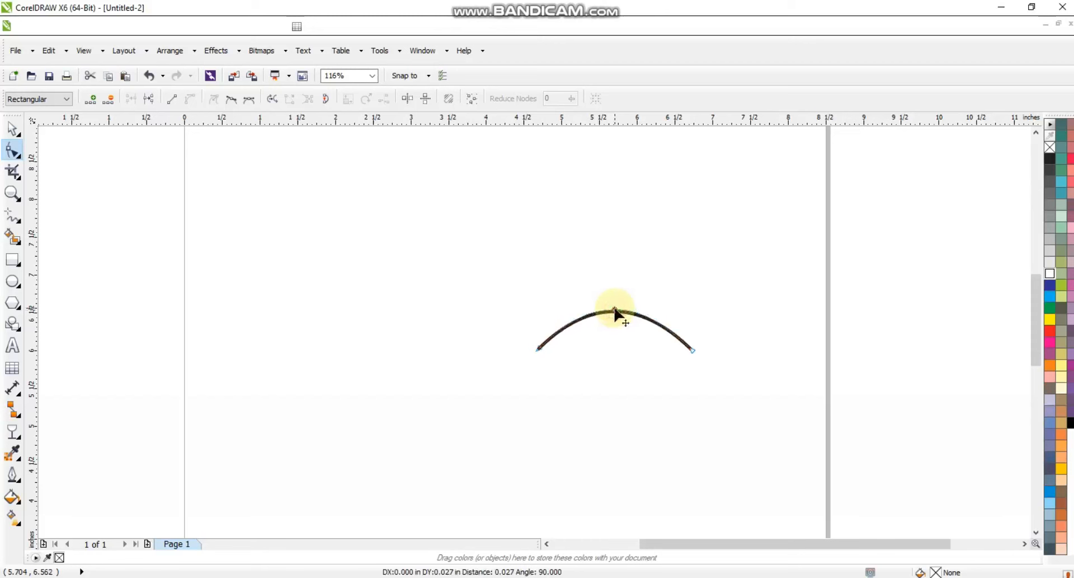
Mirror a copy of the arc downward so the two arcs form an eye-shaped outline.
left_click(12, 192)
left_click_drag(420, 254, 775, 451)
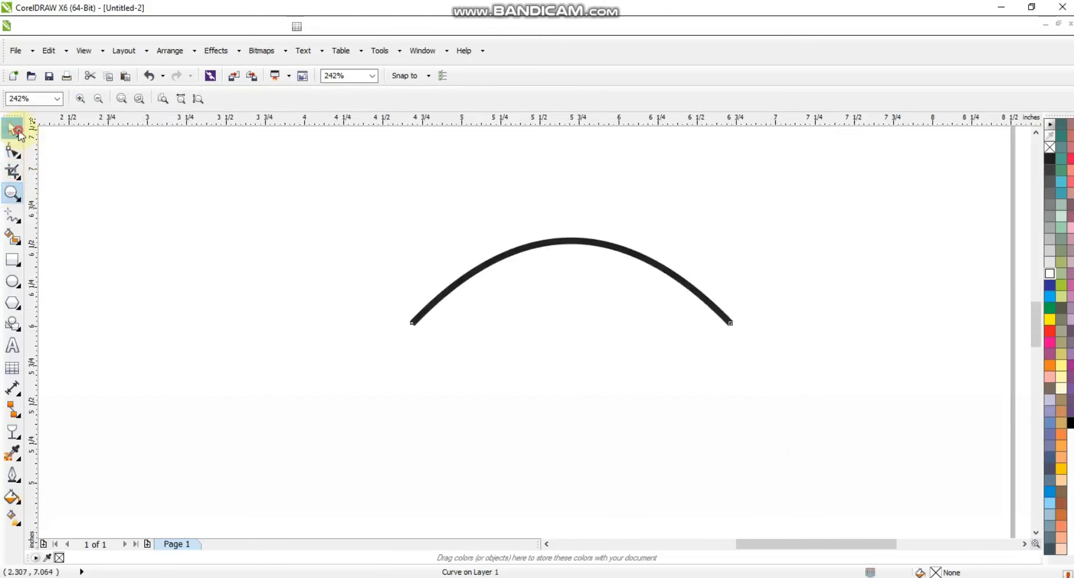
left_click(17, 130)
left_click_drag(569, 235, 552, 360)
Combine the two arcs and join their overlapping end nodes at both tips into one closed curve.
left_click_drag(342, 201, 784, 431)
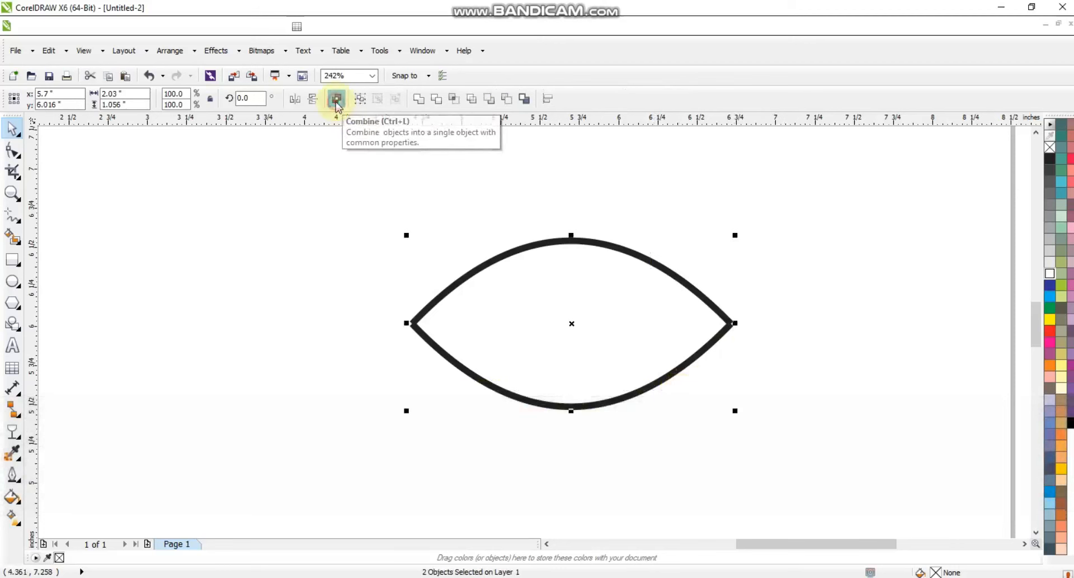
left_click(336, 100)
left_click(10, 154)
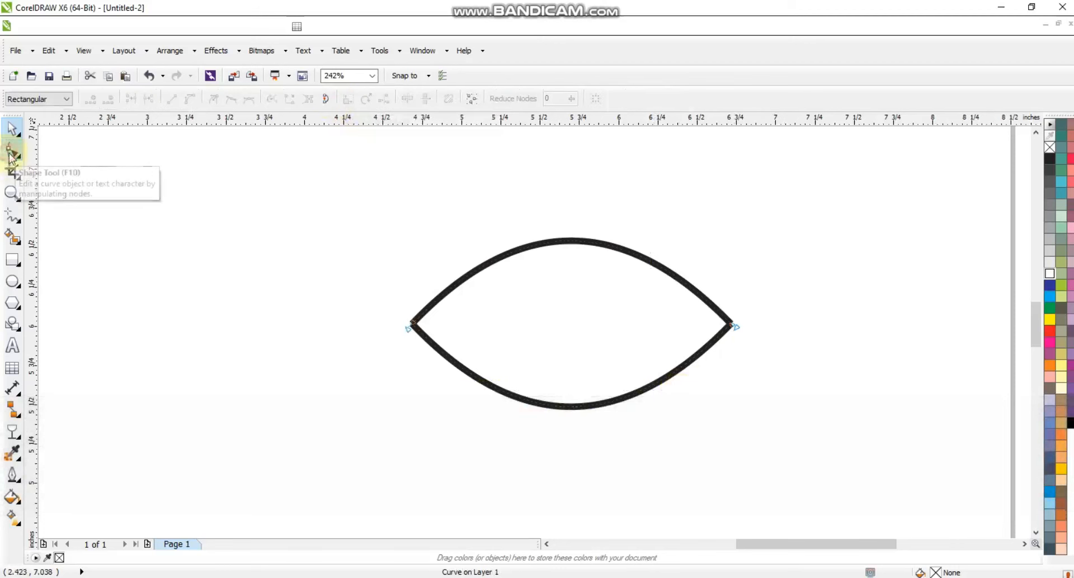
left_click_drag(444, 348, 443, 349)
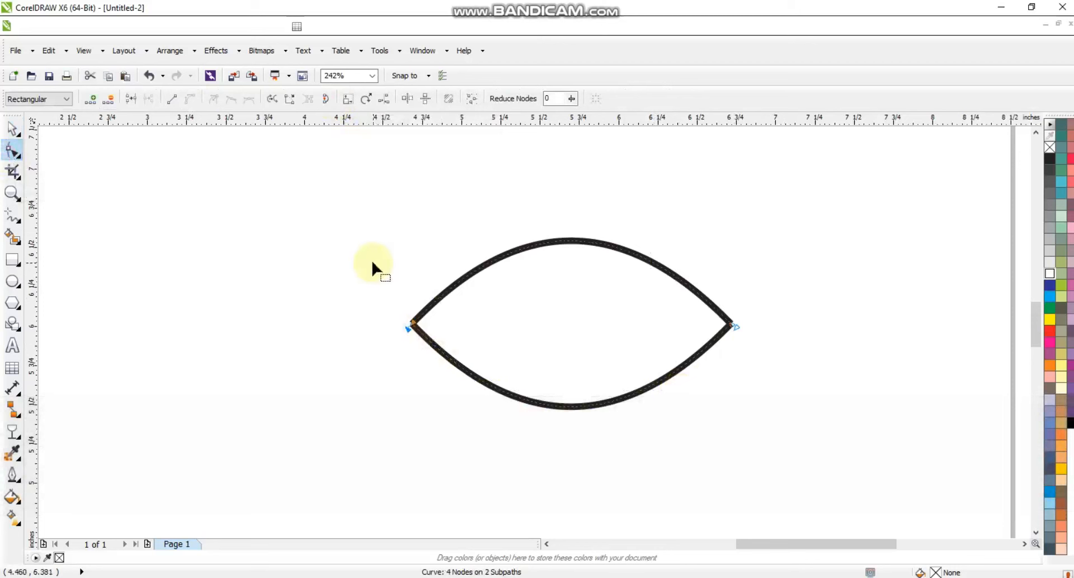
left_click(134, 100)
left_click(730, 328)
left_click(133, 101)
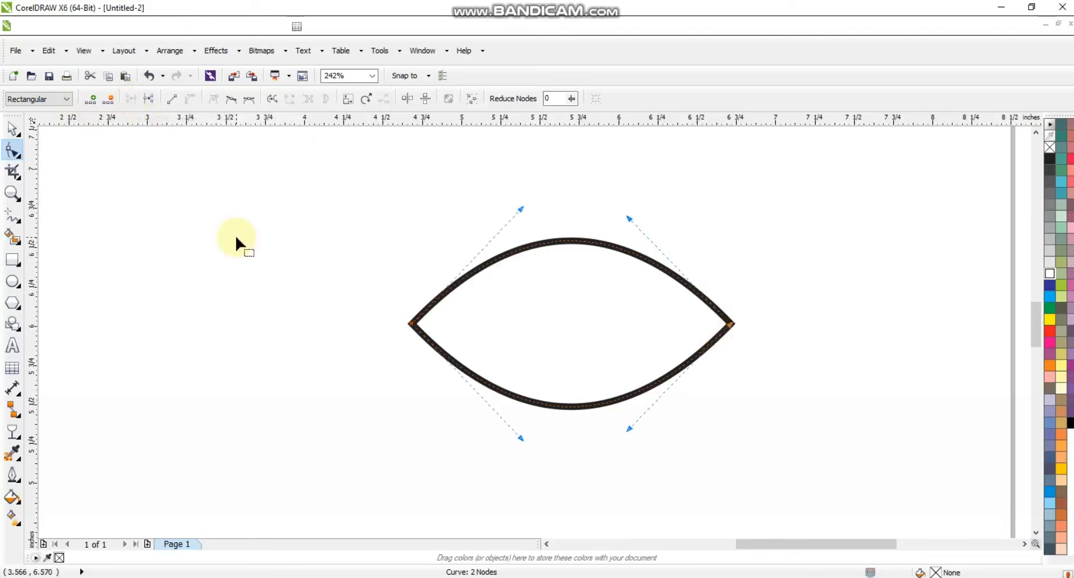
Draw a horizontal straight line about 2.22 inches long leftward from the eye shape's left tip.
left_click(13, 193)
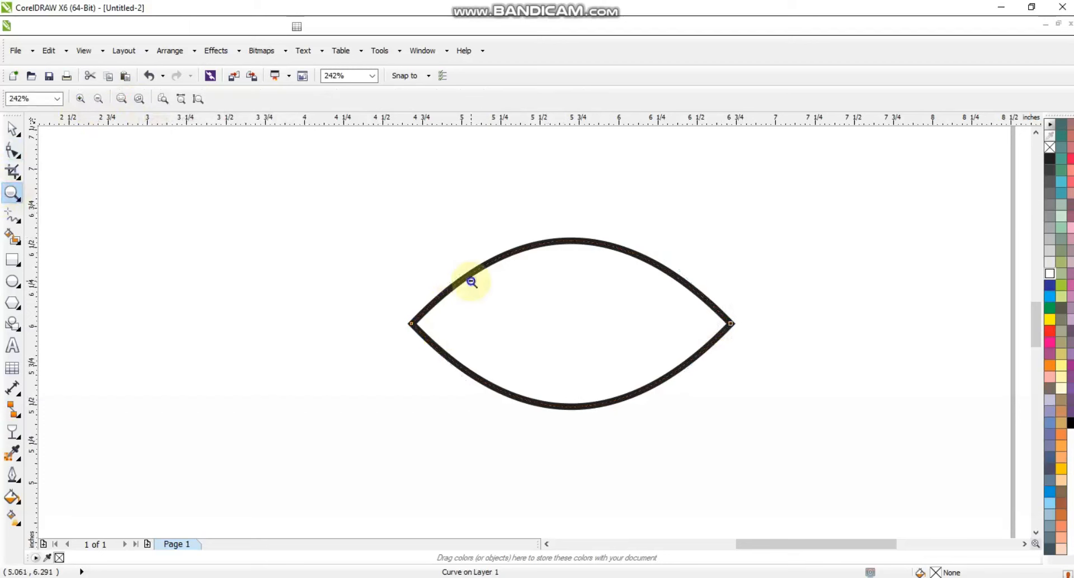
right_click(469, 280)
left_click_drag(222, 287, 777, 433)
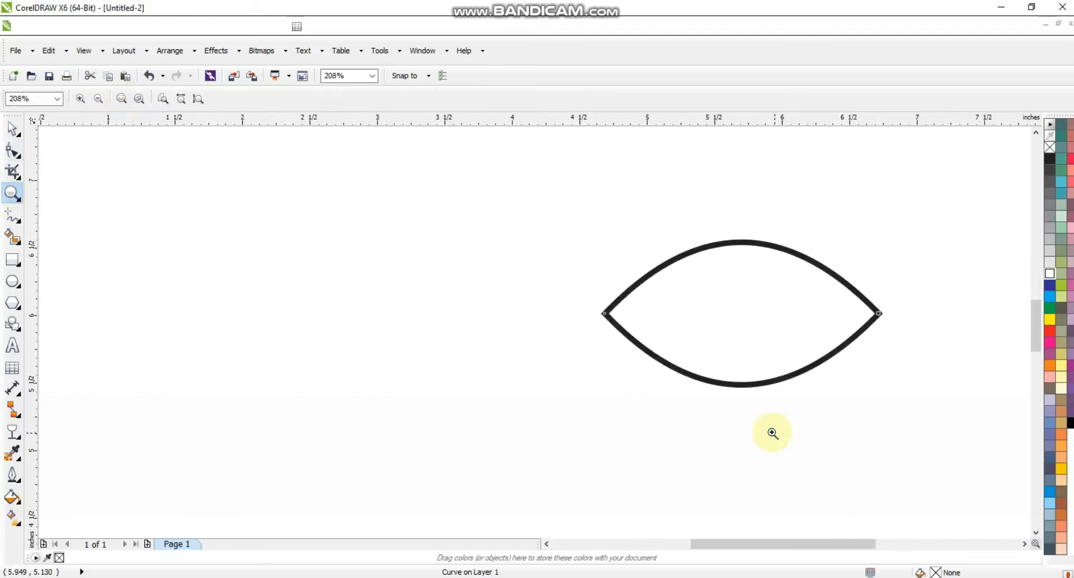
left_click(14, 220)
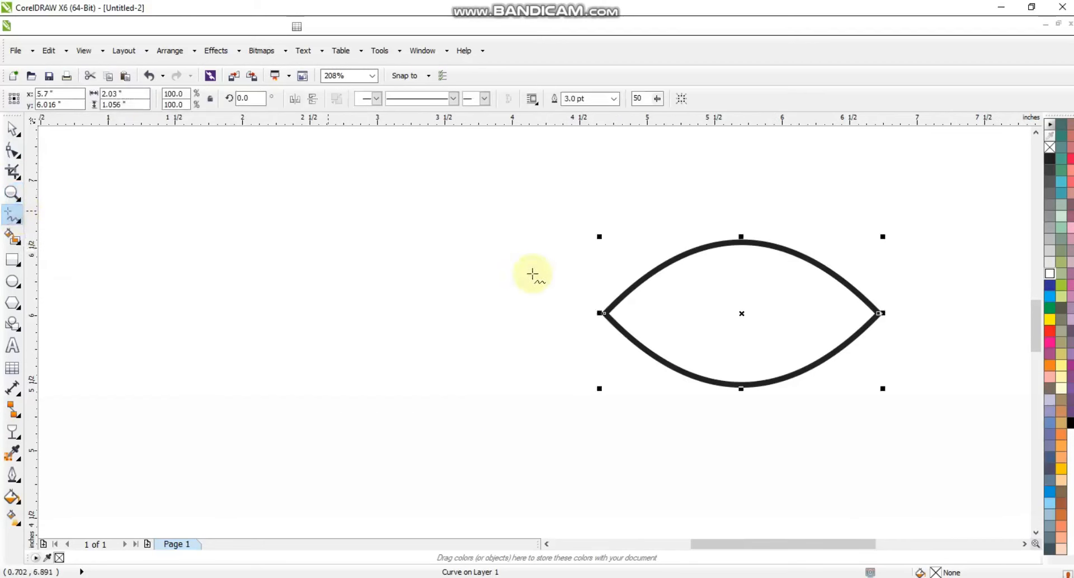
left_click(601, 313)
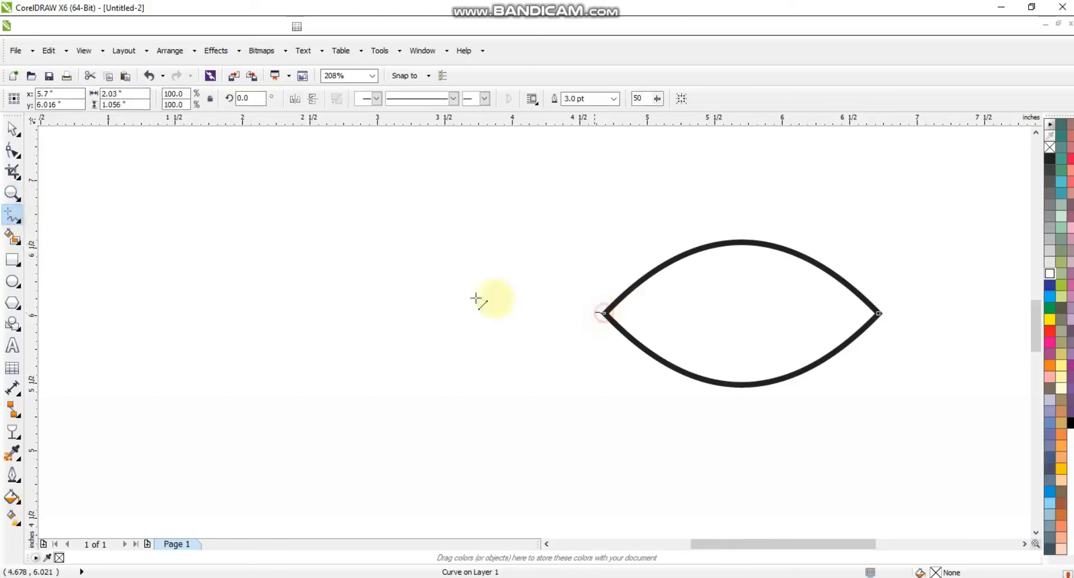
left_click(304, 313)
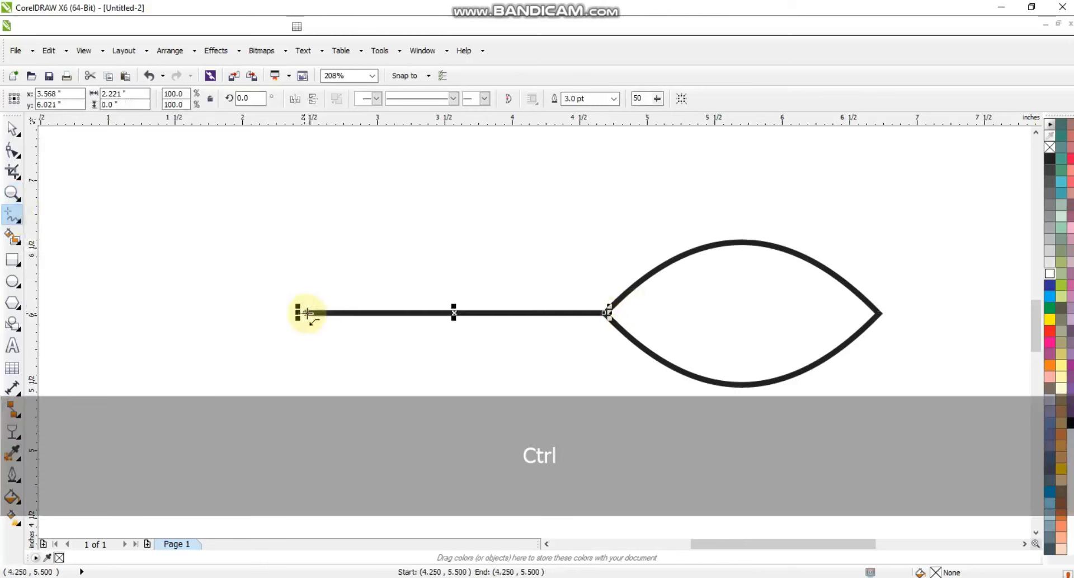
Convert the horizontal line to a curve and bend it upward into an arch using its two control handles.
left_click(13, 151)
left_click_drag(250, 246, 659, 380)
left_click(189, 98)
left_click_drag(506, 314, 514, 225)
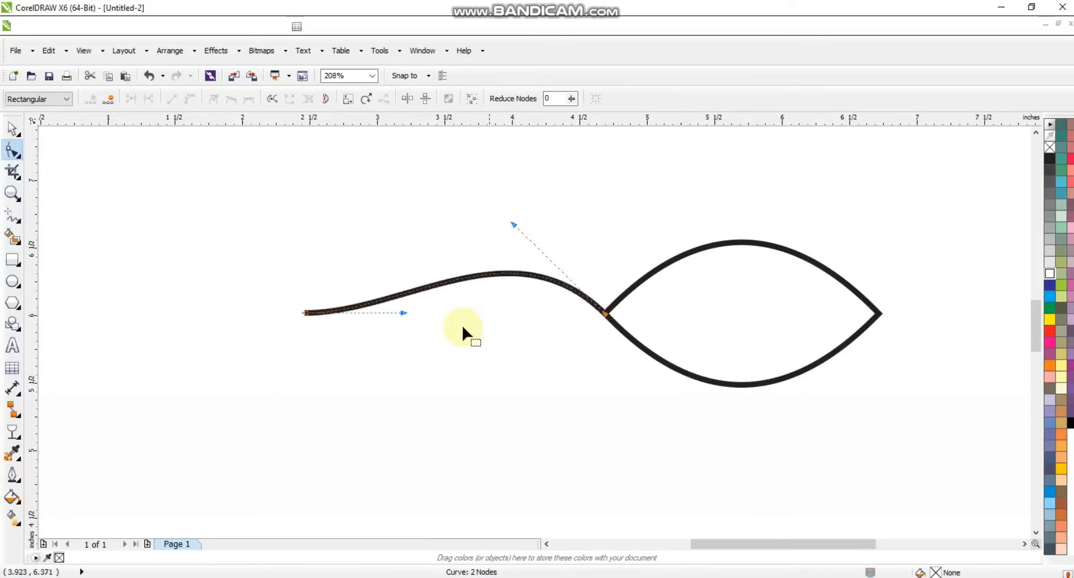
left_click_drag(407, 314, 386, 235)
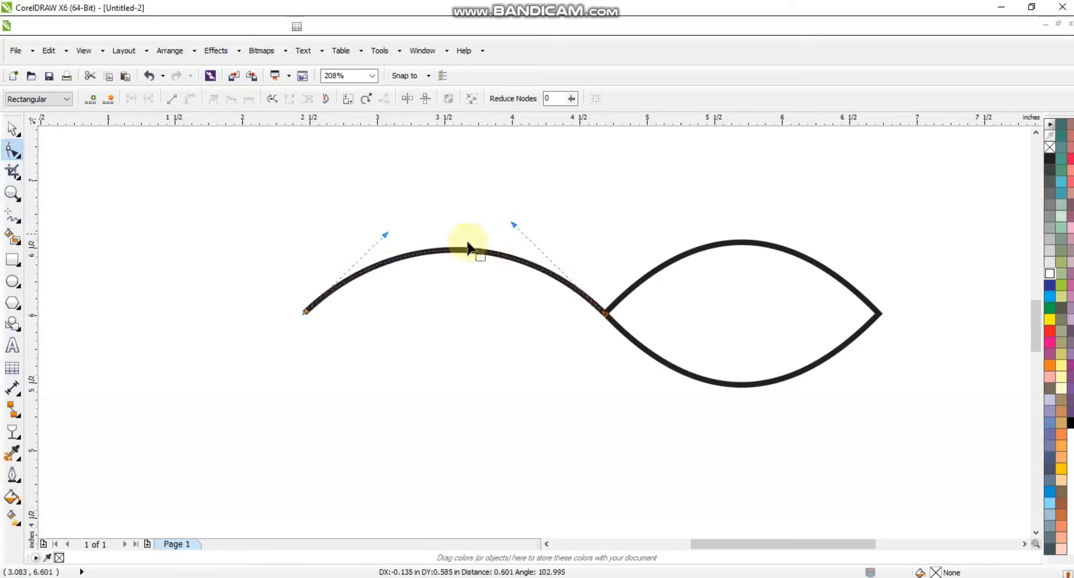
left_click_drag(514, 225, 511, 214)
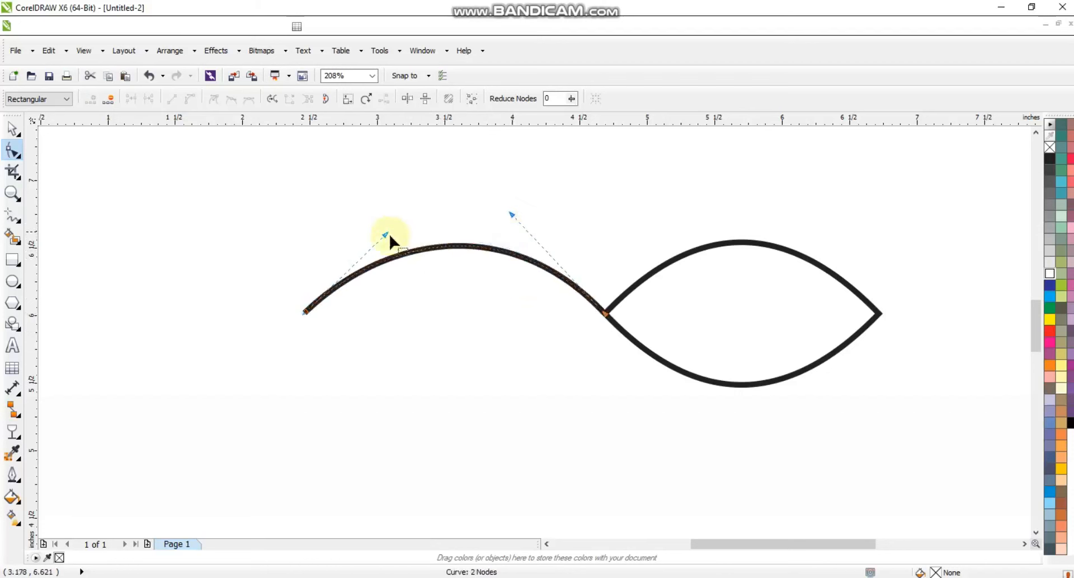
Move the arch's left end node down and outward, and adjust both handles to keep a smooth arc.
left_click_drag(305, 311, 279, 360)
left_click_drag(359, 282, 348, 238)
left_click_drag(512, 215, 504, 211)
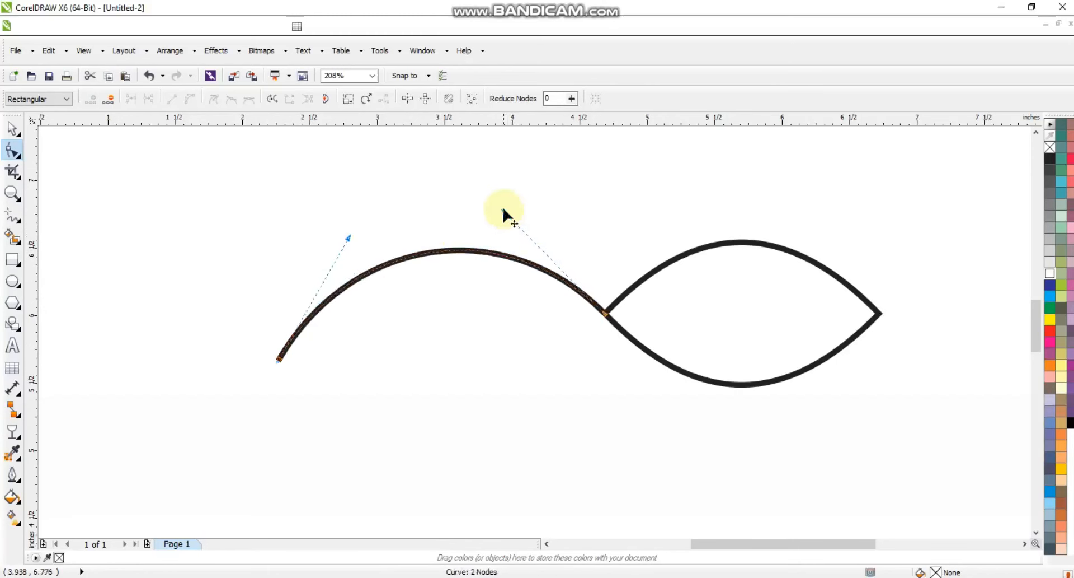
Close the arch with a straight line from its lower left end to the eye shape's left tip.
left_click(12, 215)
left_click(280, 361)
left_click(605, 312)
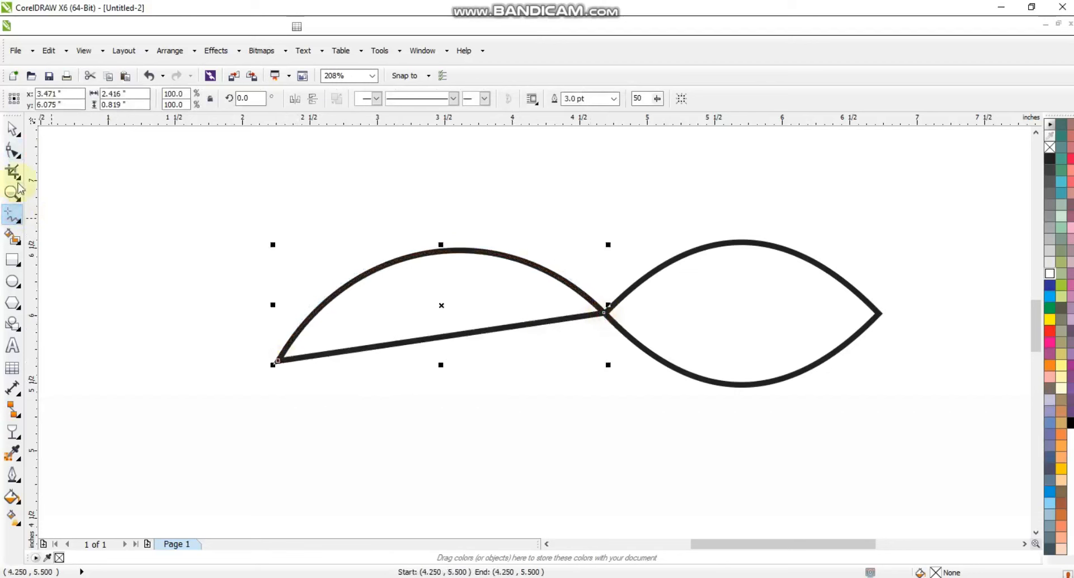
Bend the closing line into an S-shaped lower edge and refine the left tip, forming a leaf about 2.48 by 1.02 inches.
left_click(15, 151)
left_click_drag(545, 250, 619, 346)
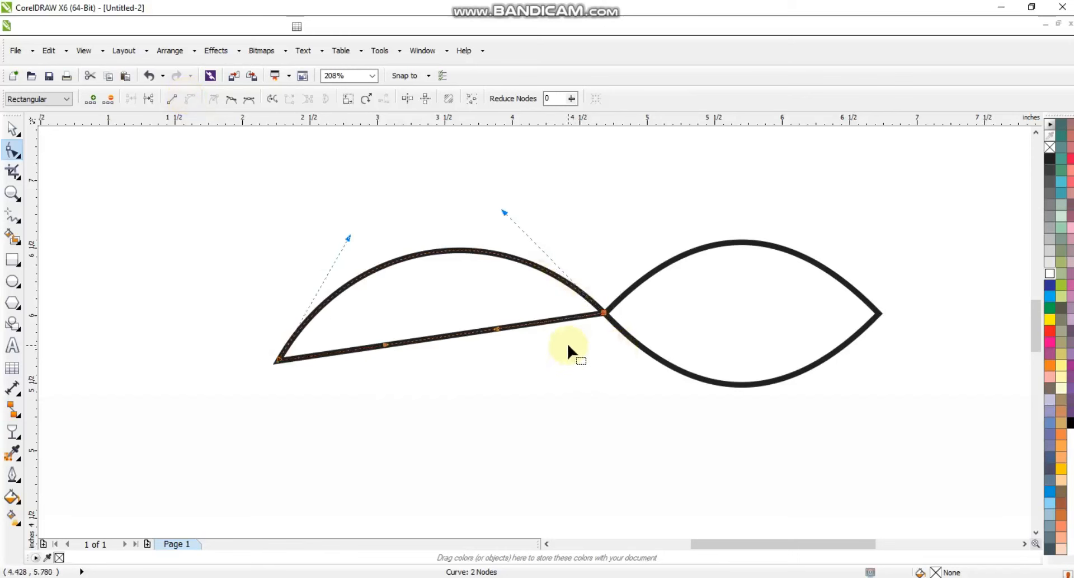
left_click_drag(496, 331, 506, 468)
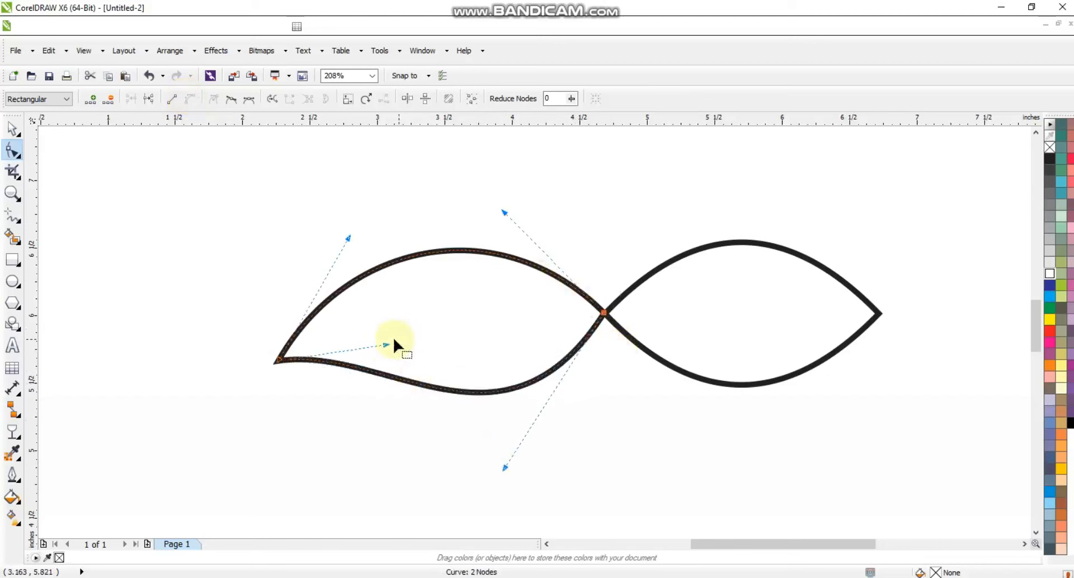
left_click_drag(387, 345, 396, 303)
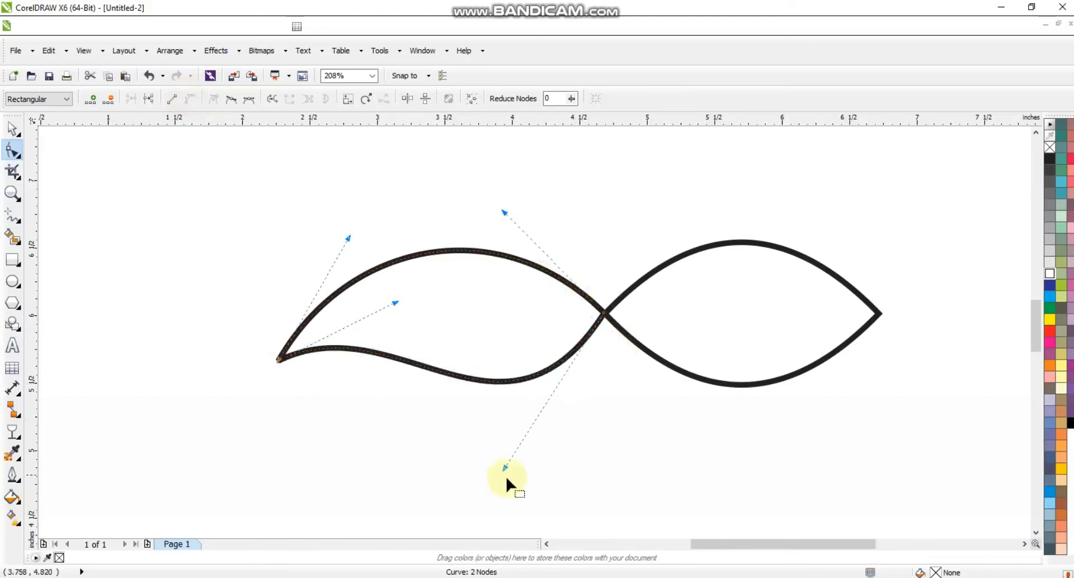
left_click_drag(507, 469, 469, 480)
left_click_drag(281, 362, 271, 360)
left_click_drag(338, 236, 345, 236)
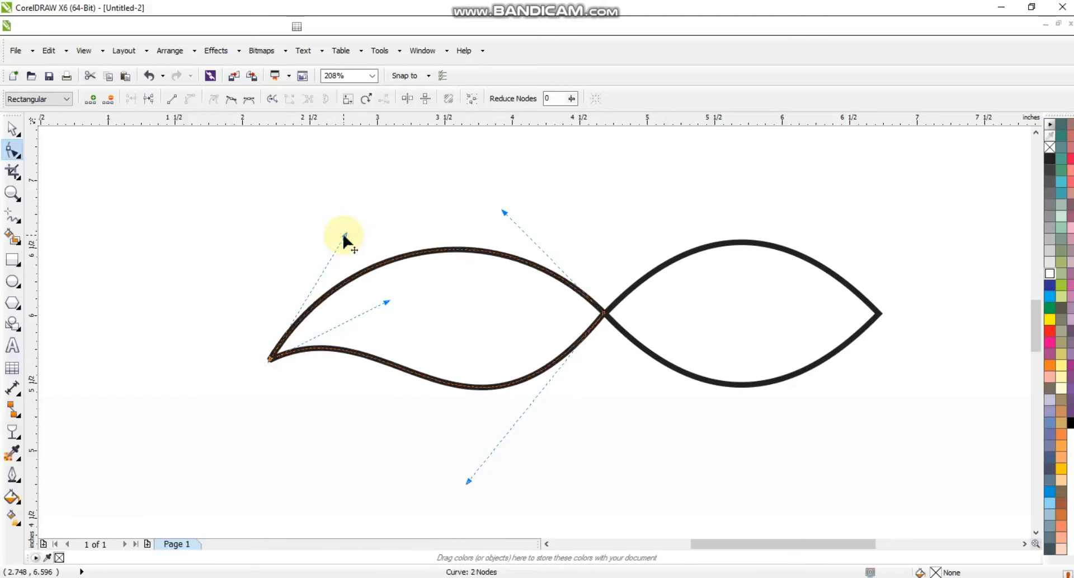
Nudge the leaf shape slightly right so its tip overlaps the eye shape's left tip.
left_click(12, 128)
left_click(301, 178)
left_click(456, 339)
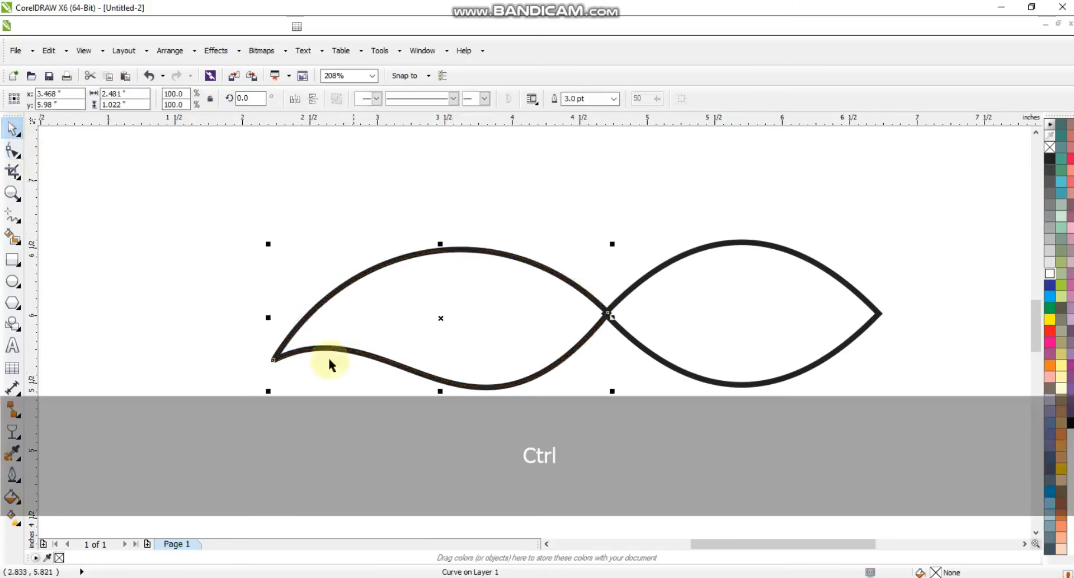
left_click(300, 371)
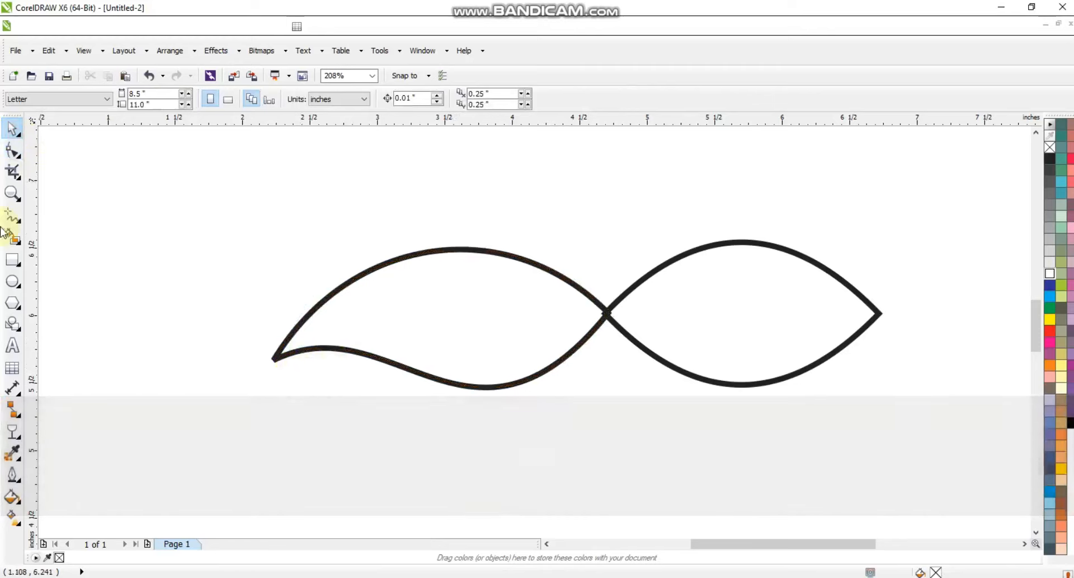
Draw a straight diagonal line from the leaf's lower edge to the eye shape's upper edge, spanning about 2.63 by 0.94 inches.
left_click(11, 216)
left_click(461, 379)
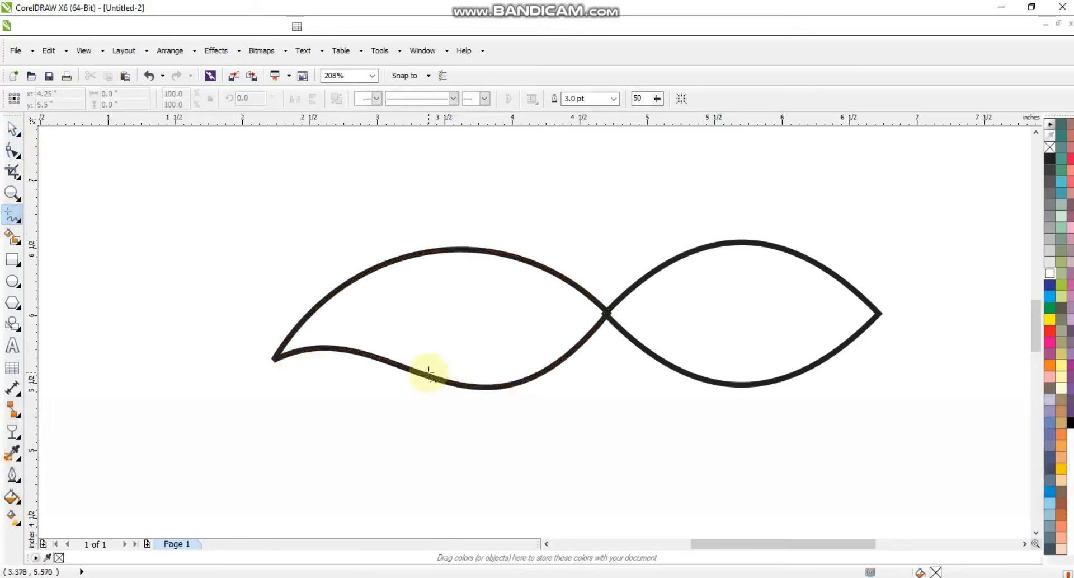
left_click(783, 247)
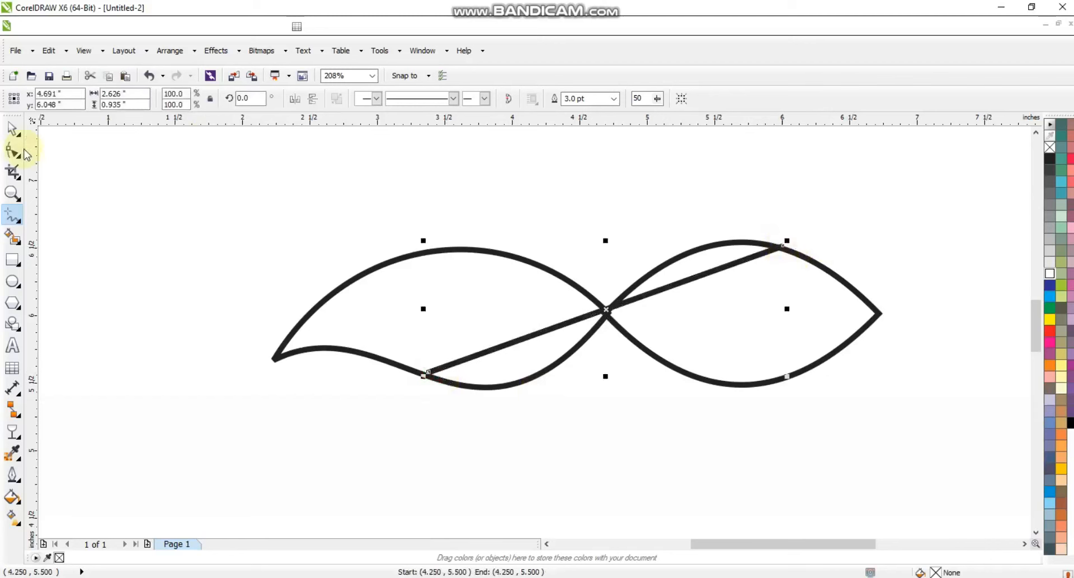
Convert the diagonal line to a curve and bend it into an S running just below the crossing edges of both shapes.
left_click(13, 150)
left_click_drag(367, 180, 817, 395)
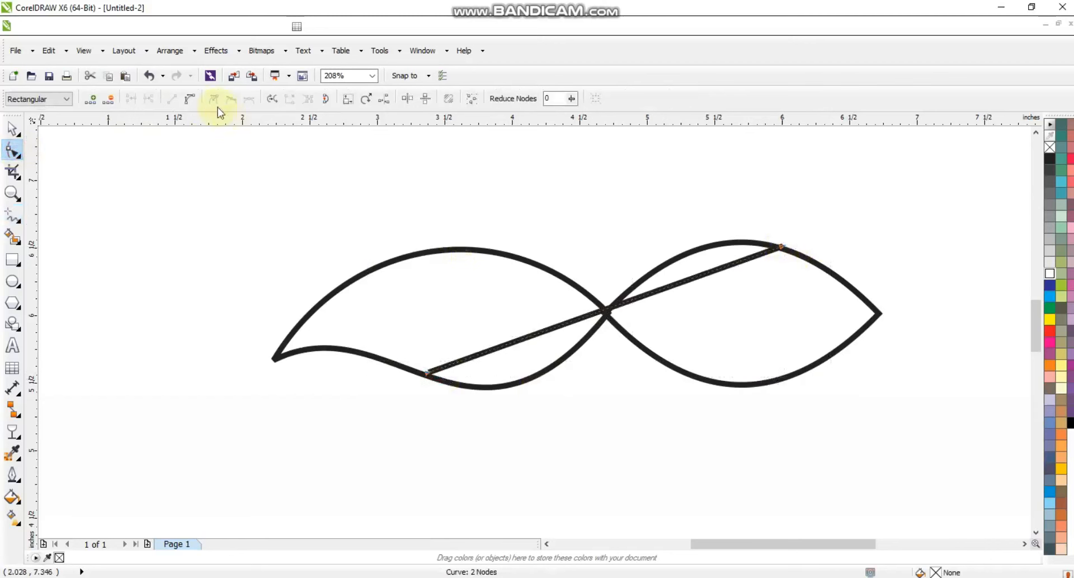
left_click_drag(543, 331, 539, 417)
left_click_drag(665, 289, 653, 224)
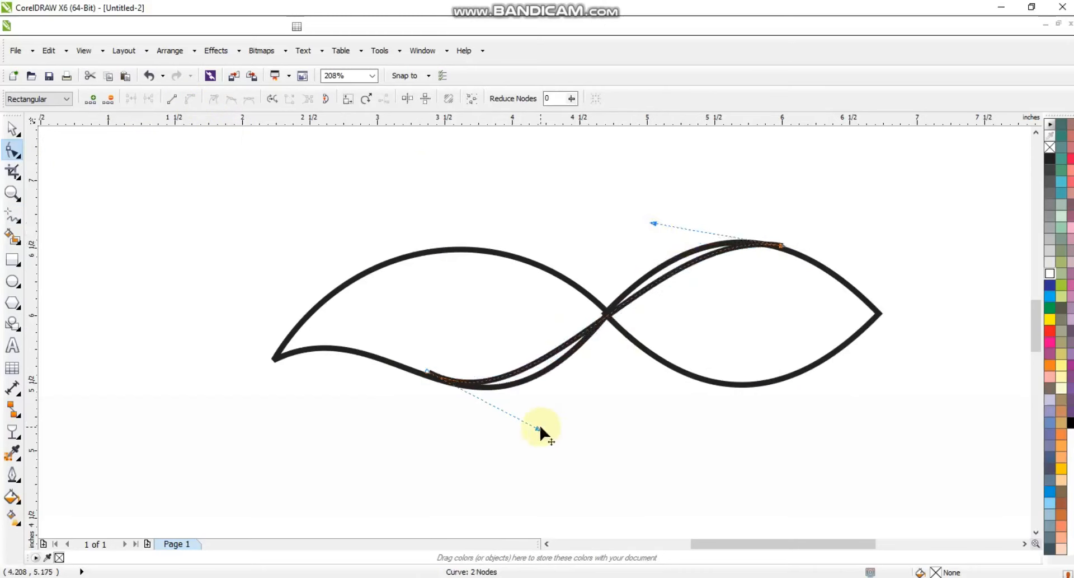
left_click_drag(539, 429, 577, 455)
left_click_drag(655, 223, 613, 224)
left_click_drag(577, 455, 595, 457)
left_click_drag(614, 224, 605, 226)
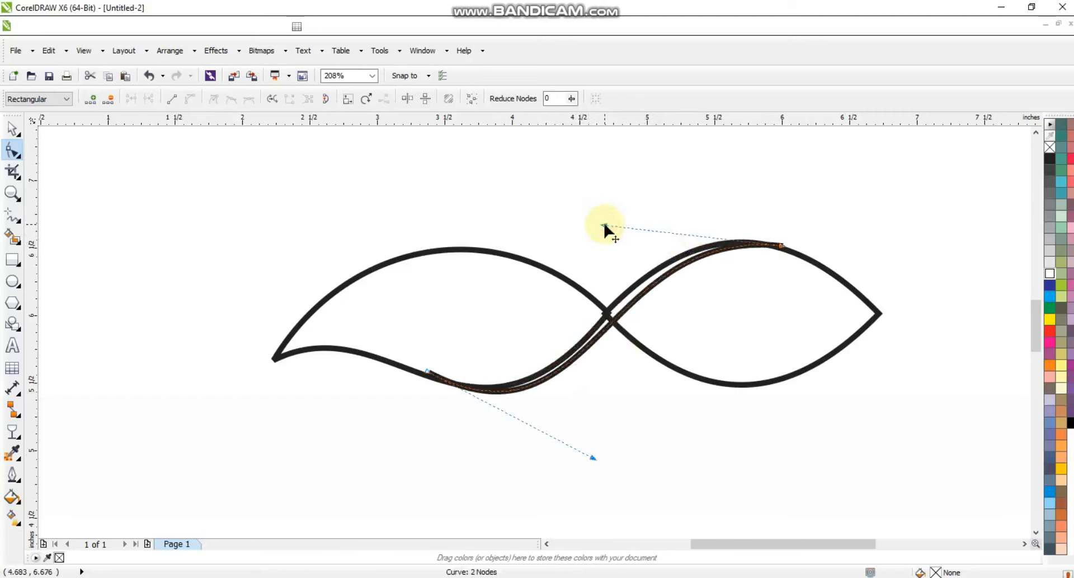
Smart-fill the two narrow areas between the S-curve and the shape edges with blue-gray and a 0.5 pt outline.
left_click(13, 238)
left_click(592, 338)
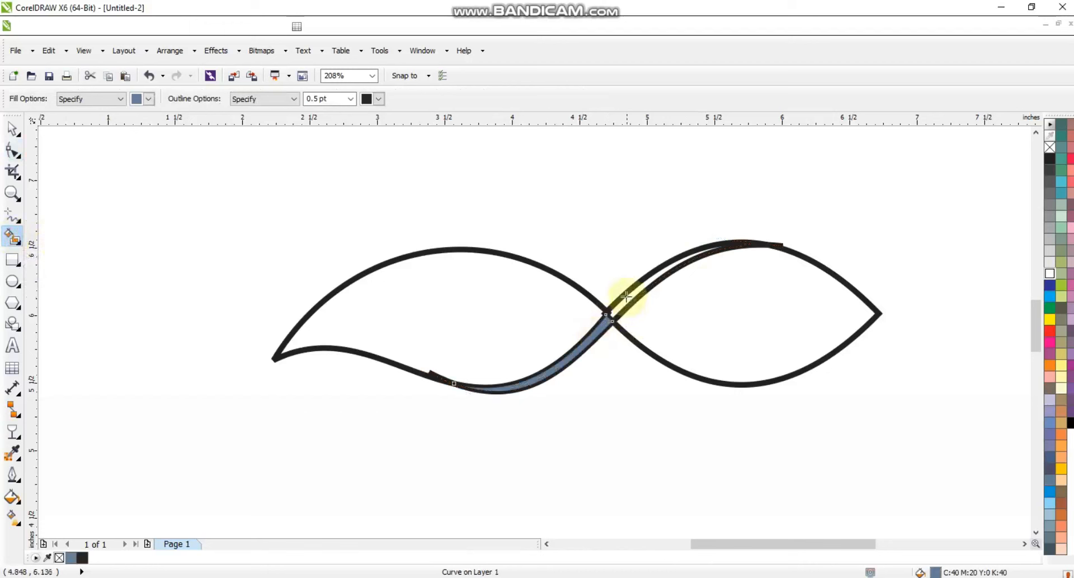
left_click(627, 296)
Weld the two blue-gray filled pieces into a single ribbon.
left_click(12, 129)
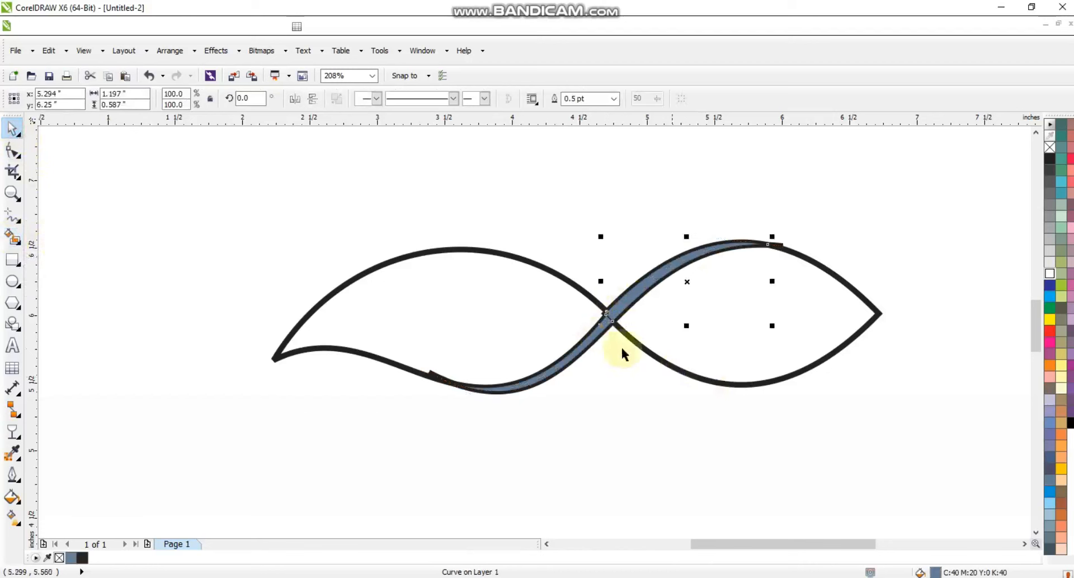
left_click(597, 342, "shift")
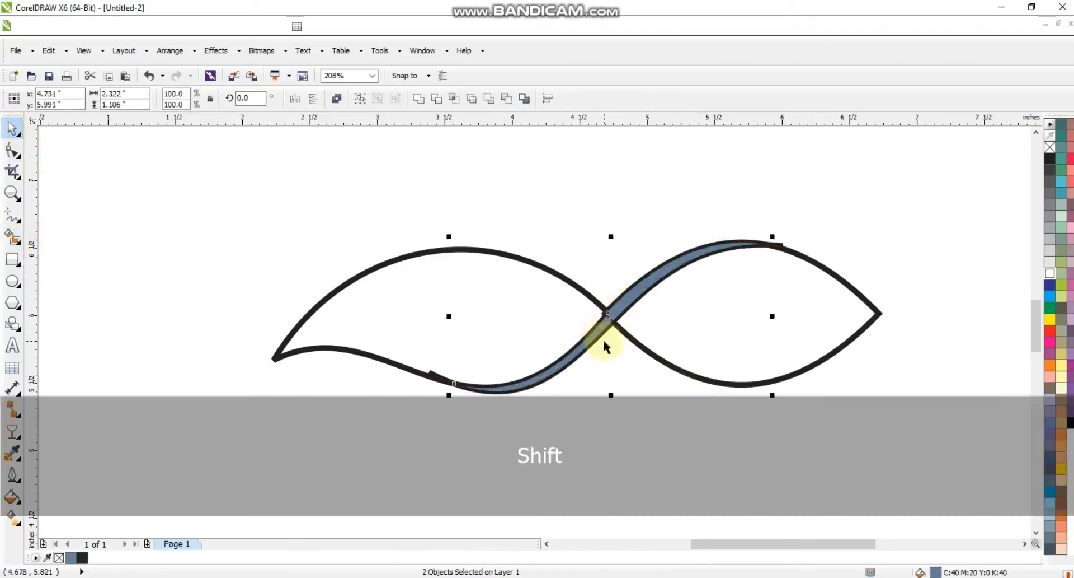
left_click(420, 101)
left_click(473, 205)
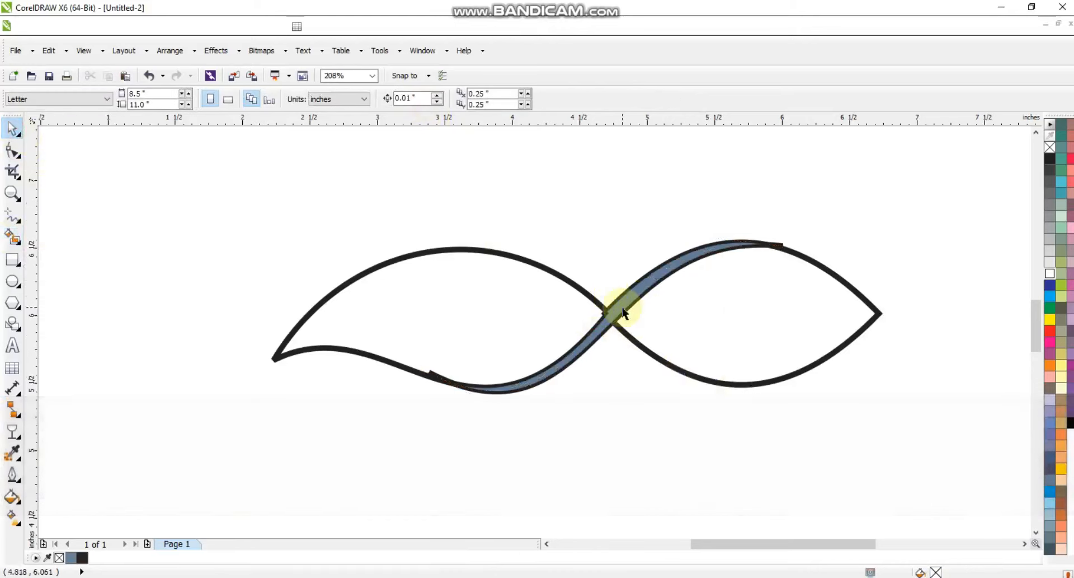
Delete the extra nodes on the ribbon's upper edge at the crossing and smooth that edge.
left_click(622, 310)
left_click(12, 150)
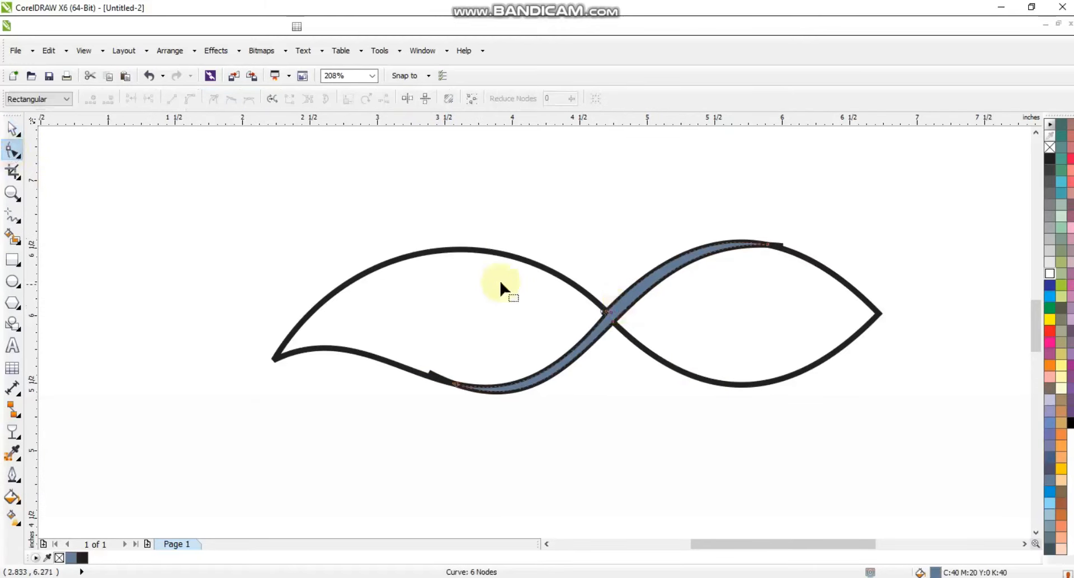
left_click(11, 193)
left_click_drag(547, 276, 674, 362)
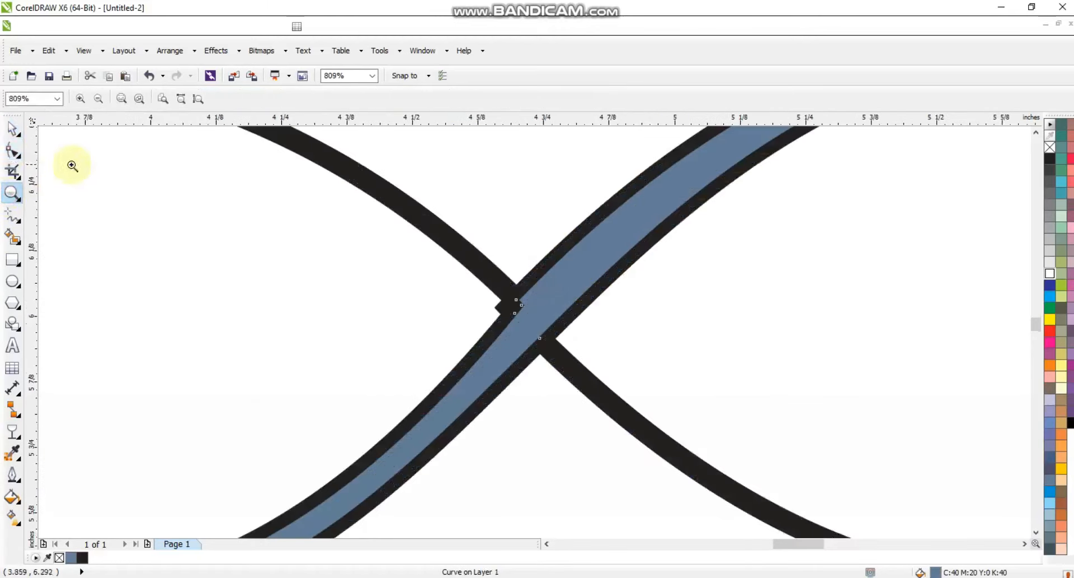
left_click(14, 150)
left_click_drag(510, 292, 530, 309)
key("Delete")
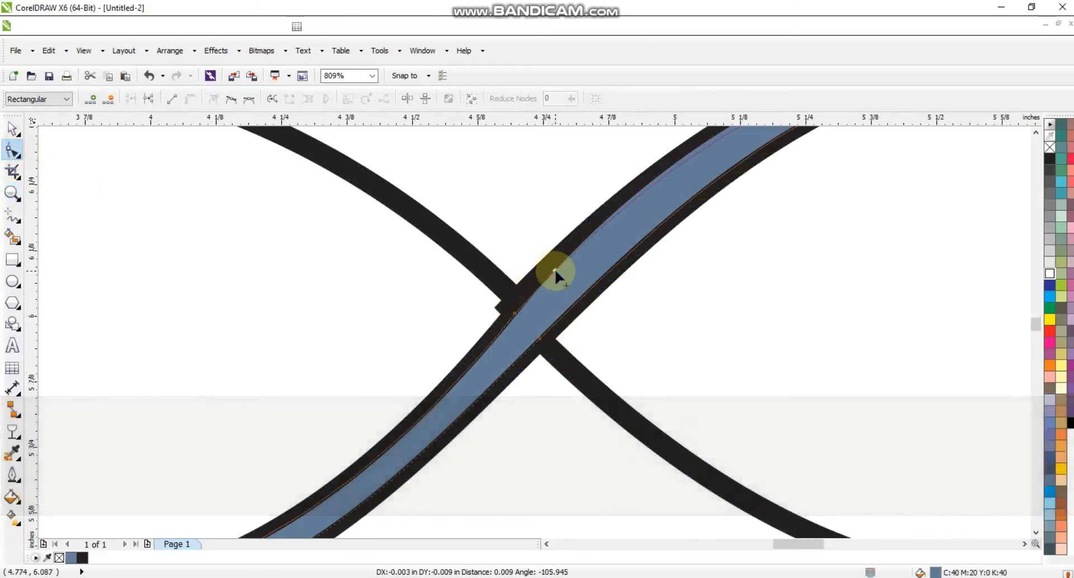
left_click(555, 269)
key("F3")
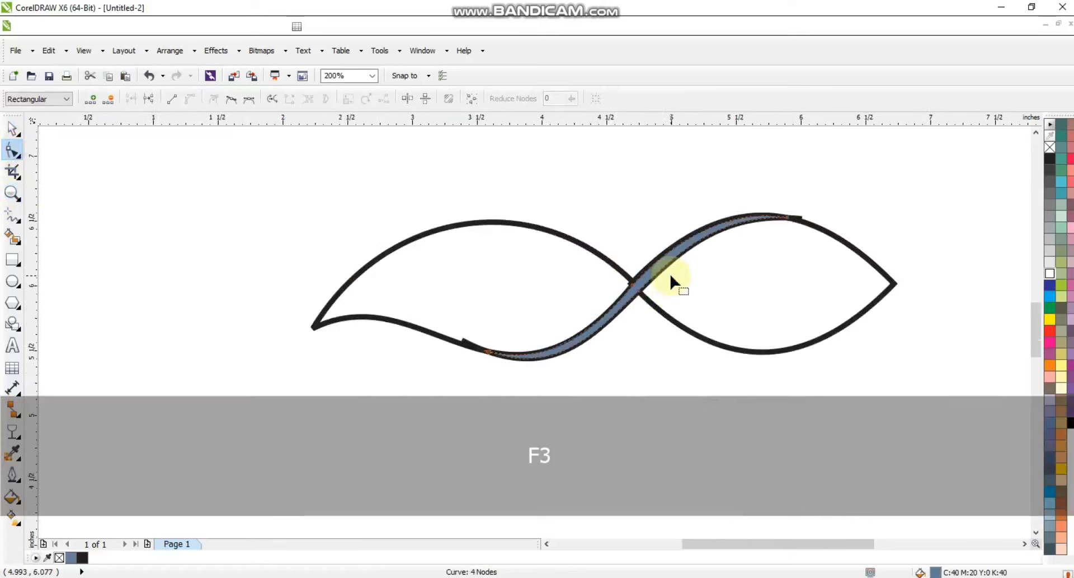
left_click(13, 128)
left_click(817, 201)
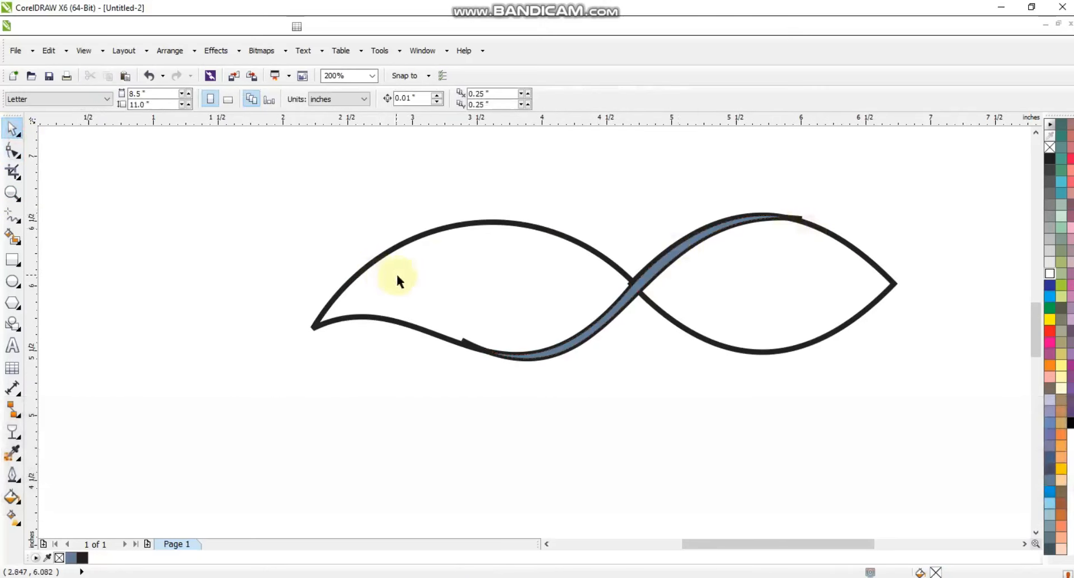
Draw a straight 3 pt line from just outside the leaf's pointed tip to the crossing with the eye shape.
left_click(12, 214)
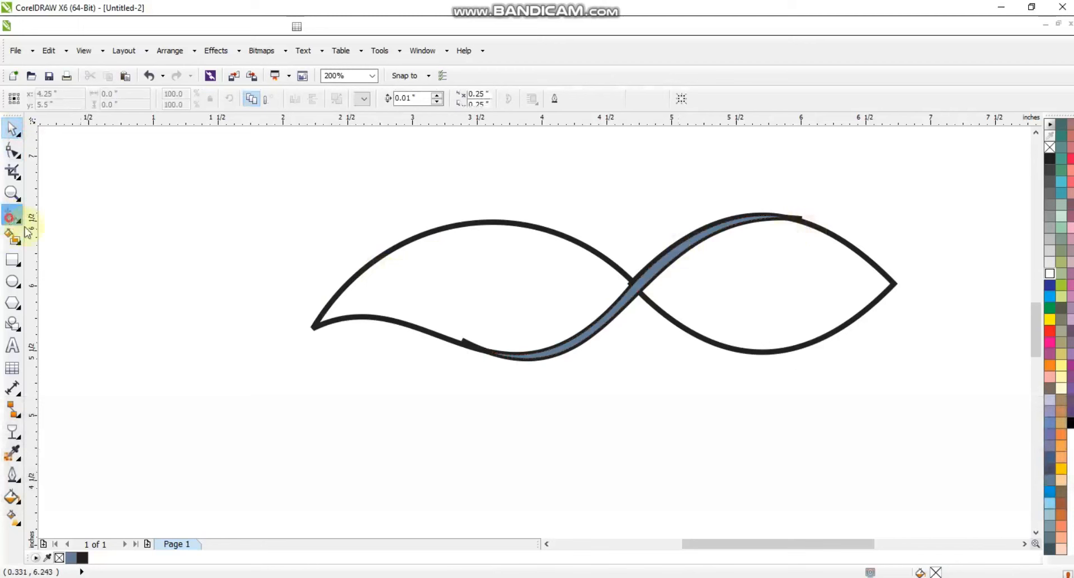
left_click(297, 331)
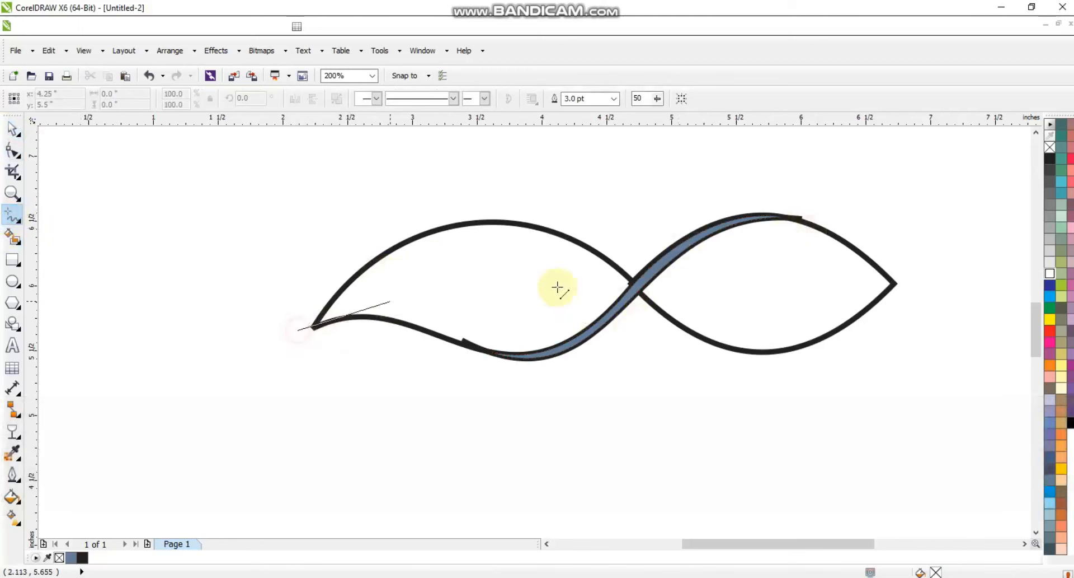
left_click(641, 287)
Convert the new line to a curve and bend it into a shallow S running just above the leaf's lower edge.
left_click(11, 155)
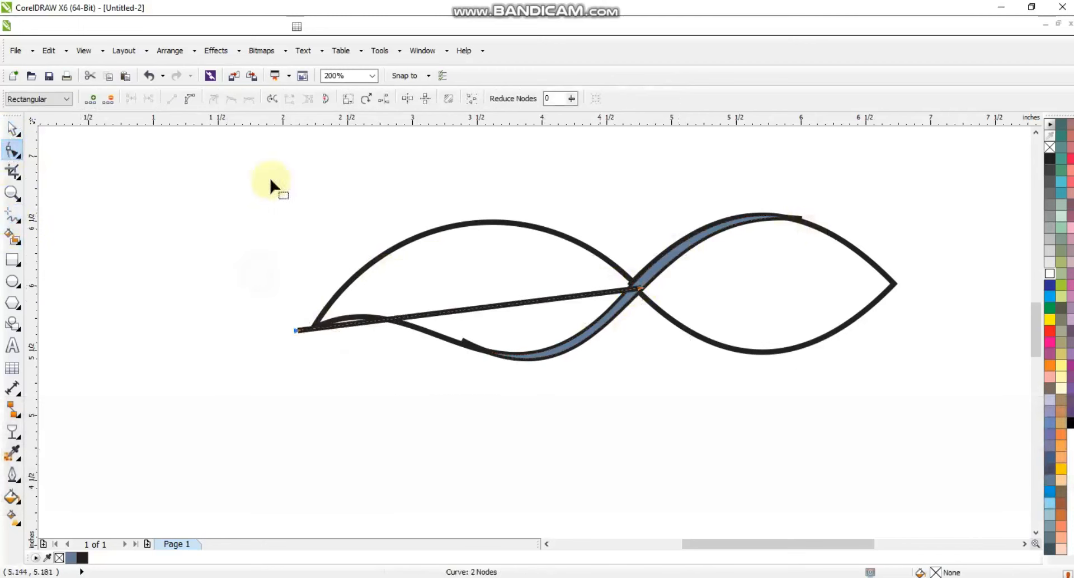
left_click(296, 331)
left_click_drag(531, 303, 531, 355)
left_click_drag(299, 319, 242, 347)
left_click_drag(411, 362, 412, 245)
left_click_drag(300, 331, 301, 335)
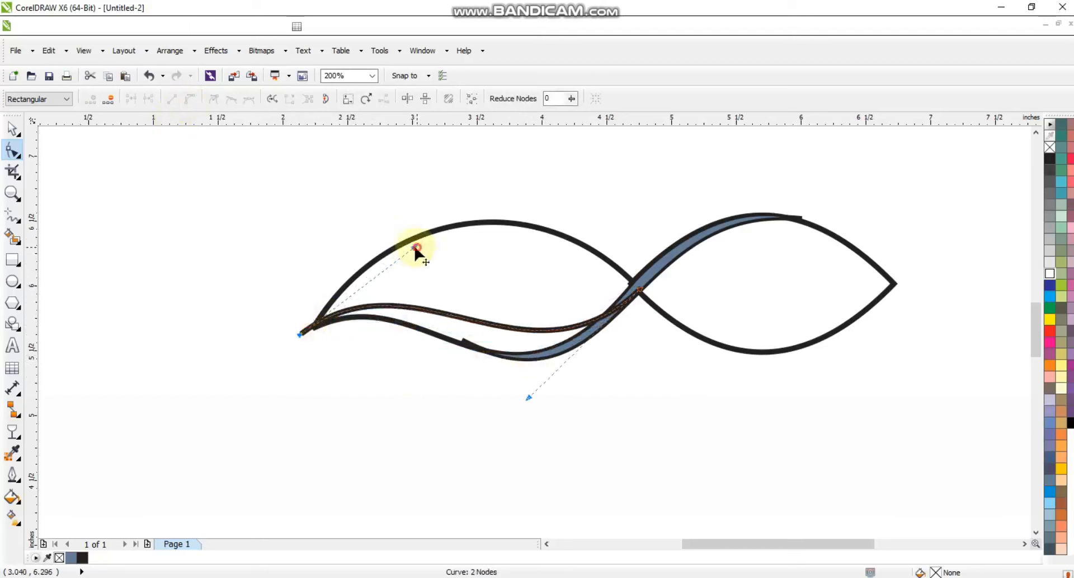
left_click_drag(529, 399, 507, 405)
Draw a second straight line across the leaf from just below the crossing to beyond its outer upper edge.
left_click(13, 214)
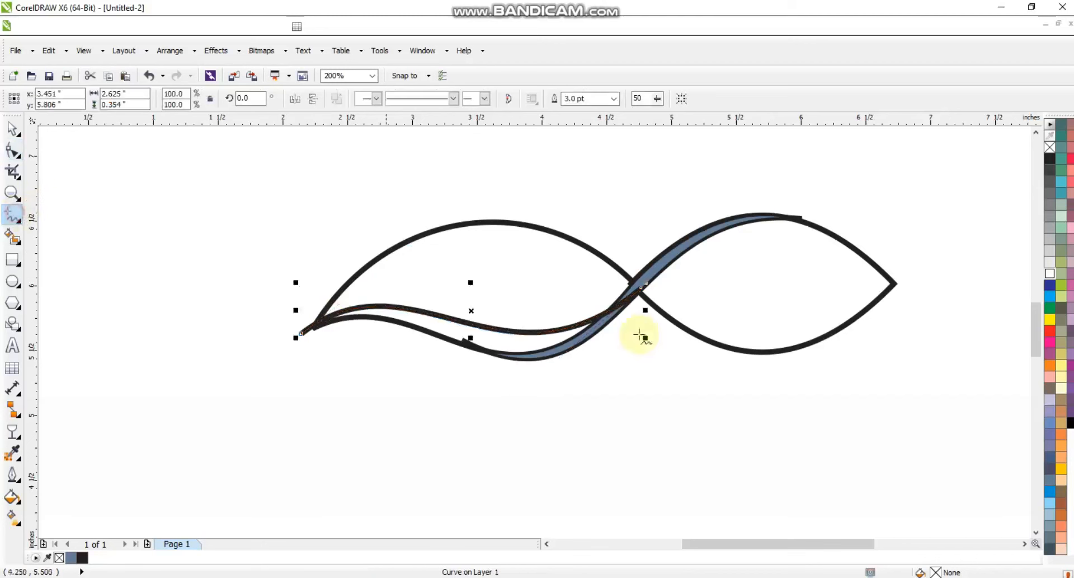
left_click(641, 309)
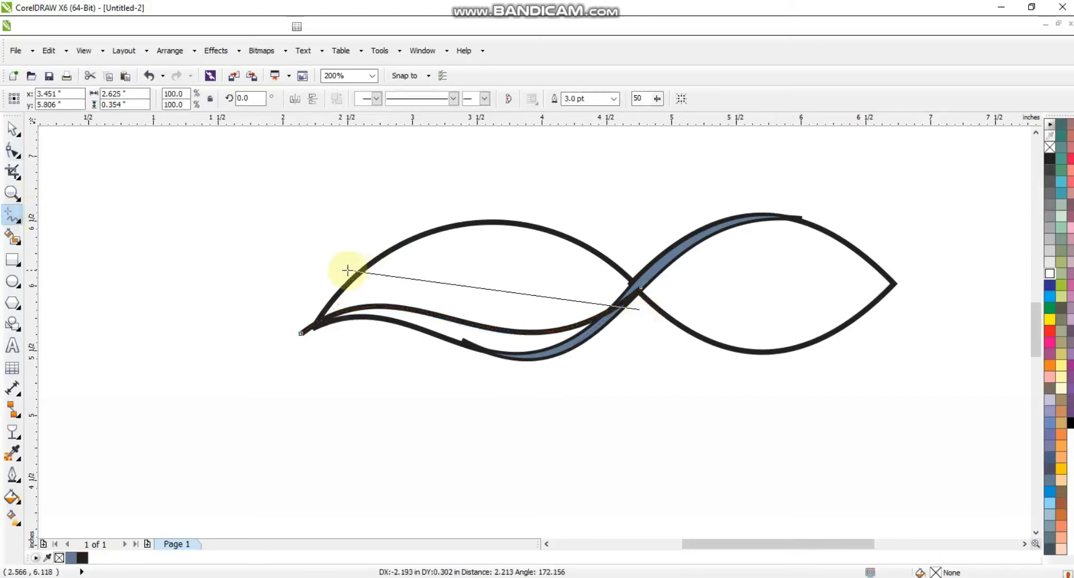
left_click(329, 279)
Convert the second line to a curve, lower its outer end slightly and arch it below the leaf's upper edge.
left_click(10, 152)
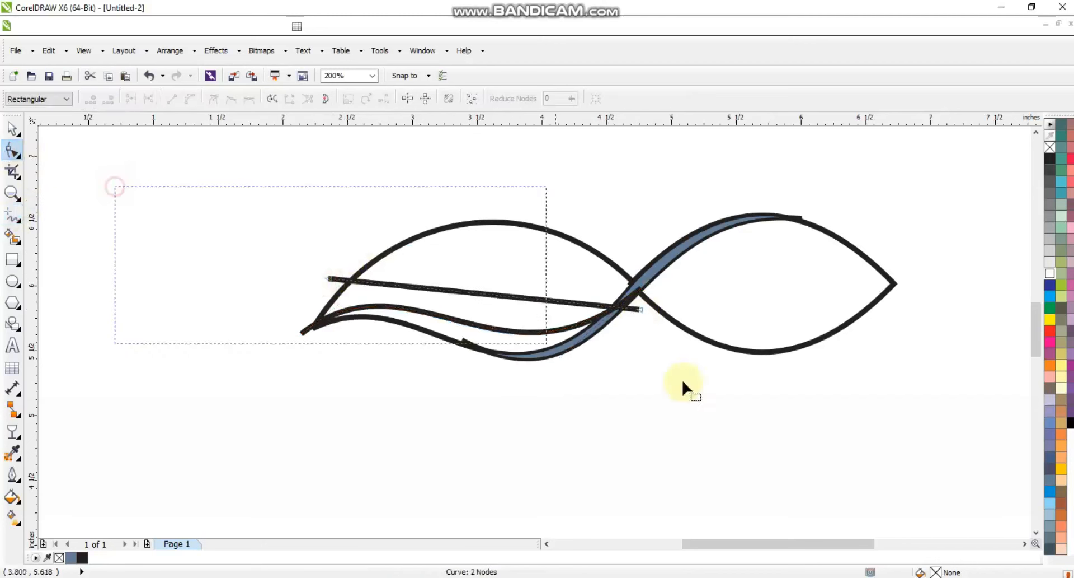
left_click(185, 101)
left_click_drag(476, 293, 473, 260)
left_click_drag(333, 282, 329, 289)
key("ctrl+z")
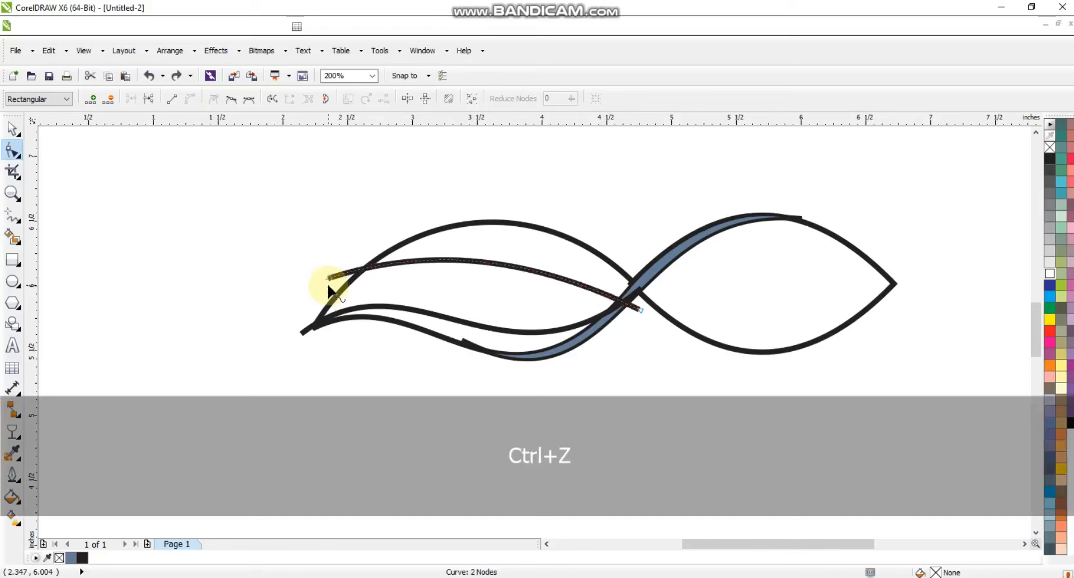
left_click_drag(329, 281, 319, 292)
left_click(451, 267)
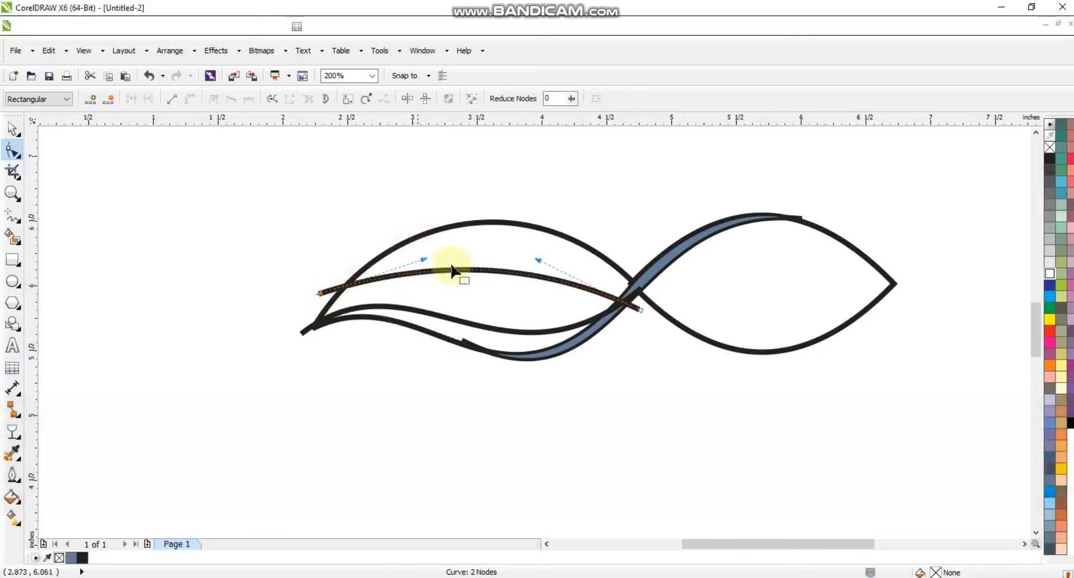
left_click_drag(427, 259, 421, 244)
left_click_drag(537, 259, 545, 239)
left_click(12, 128)
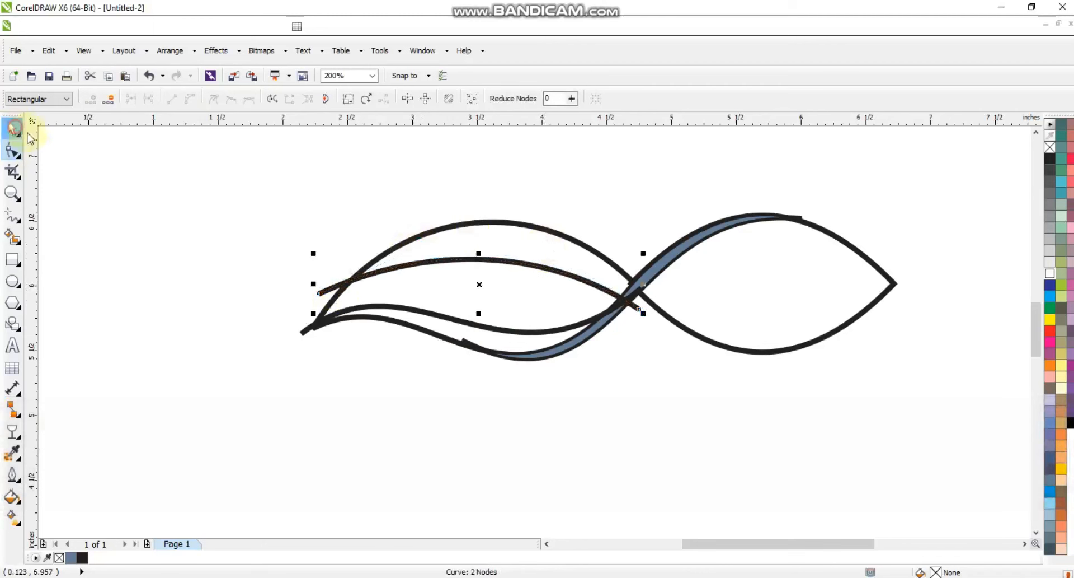
left_click(212, 212)
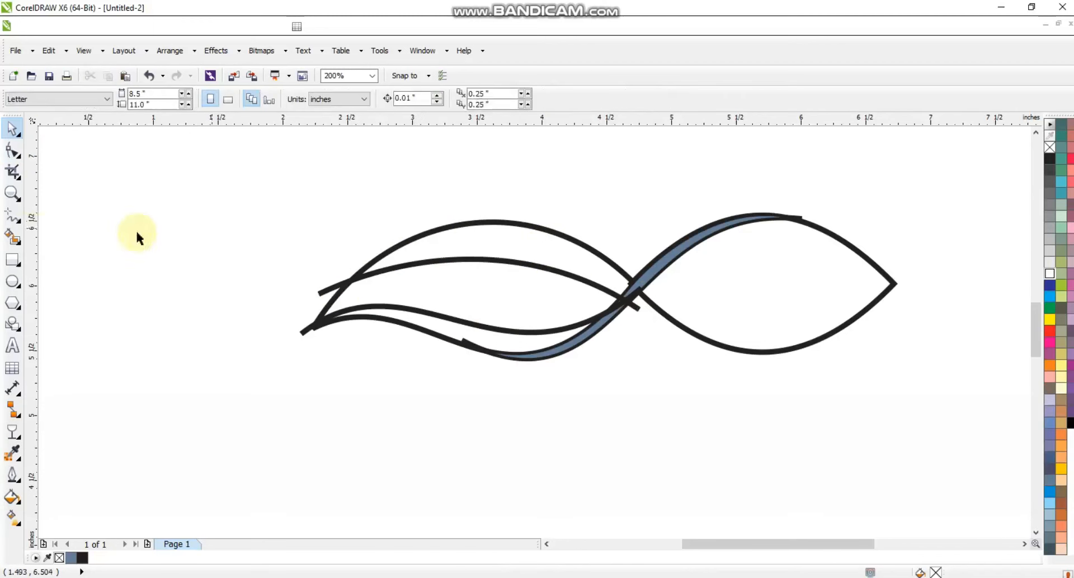
Smart-fill the upper, middle and lower bands of the leaf with blue-gray and a 0.5 pt outline.
left_click(12, 238)
left_click(460, 239)
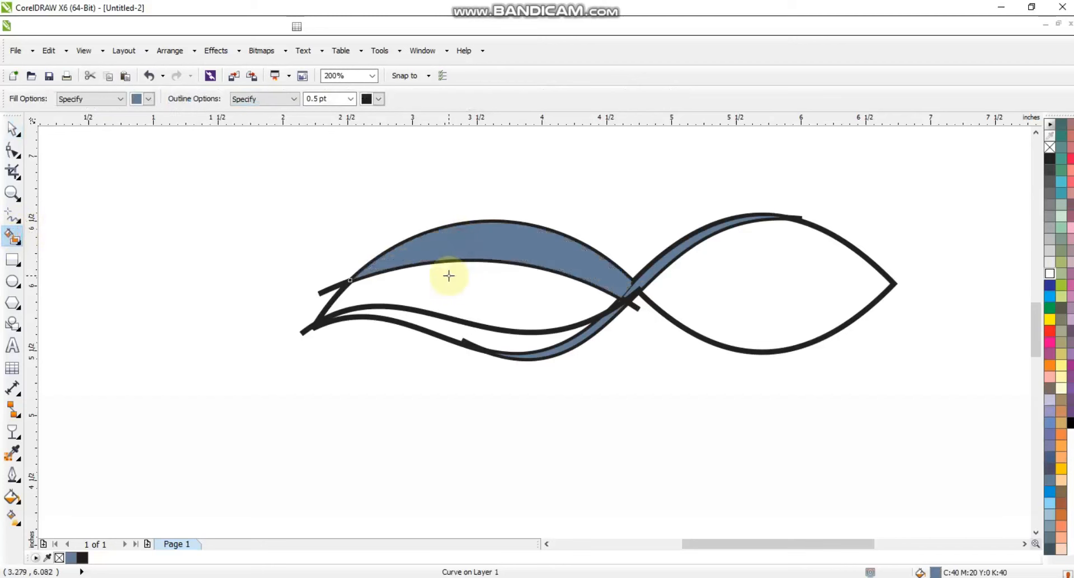
left_click(448, 276)
left_click(443, 323)
Give the leaf's lower band a linear gradient from red at the tip to orange near the crossing.
left_click(1050, 331)
key("g")
left_click_drag(411, 346, 590, 333)
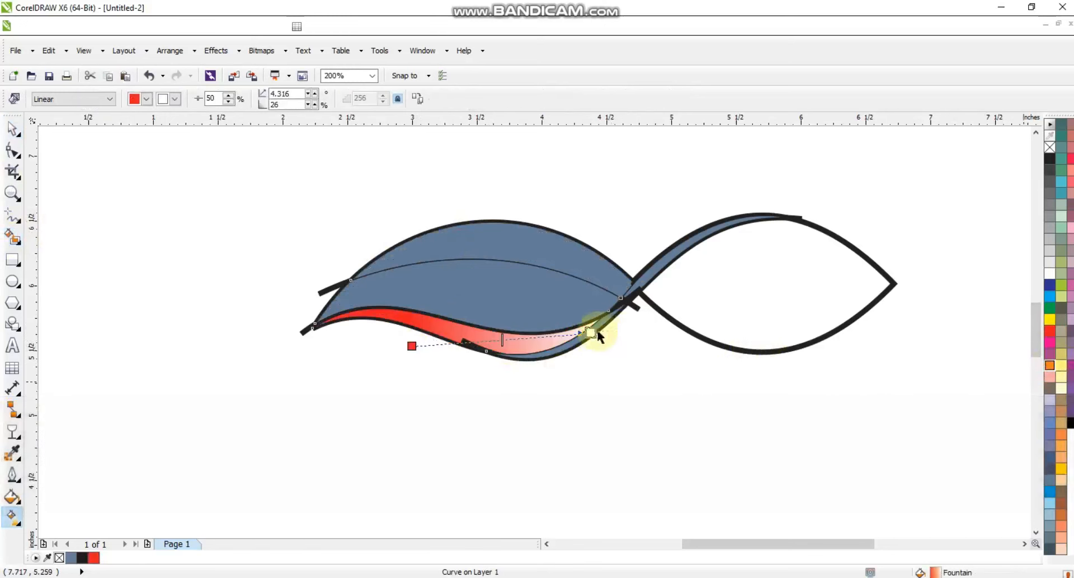
left_click_drag(593, 332, 610, 326)
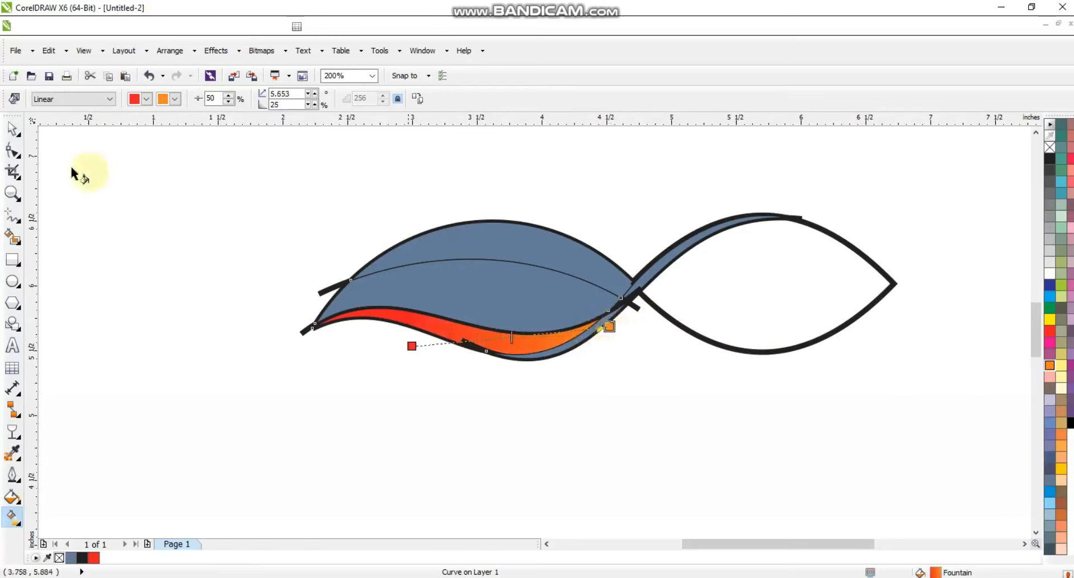
Give the leaf's middle band a vertical linear gradient from orange at its lower edge up to golden yellow.
left_click(12, 132)
left_click(441, 293)
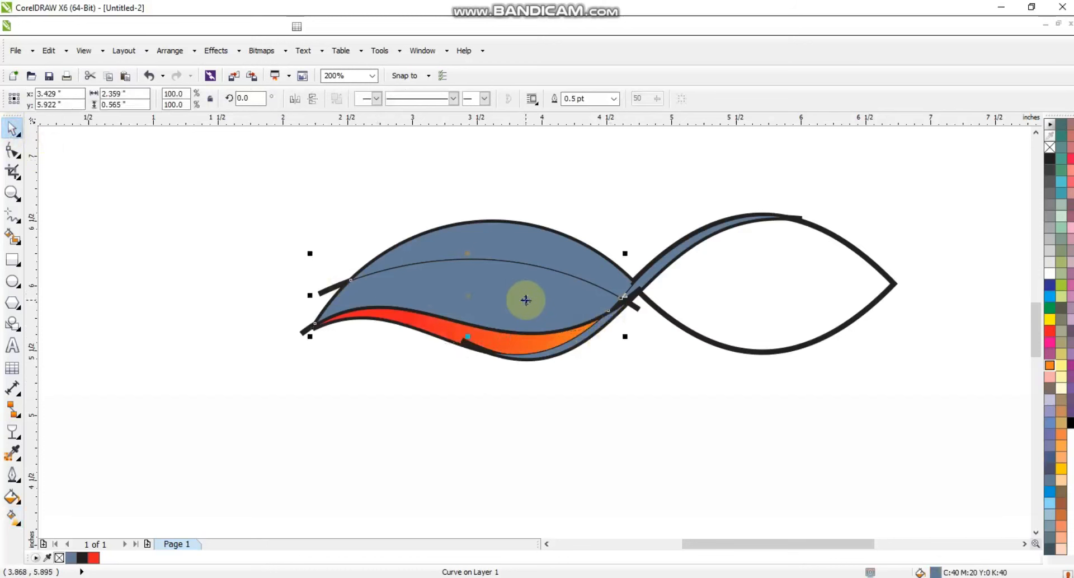
left_click(1050, 365)
key("g")
left_click_drag(498, 331, 496, 258)
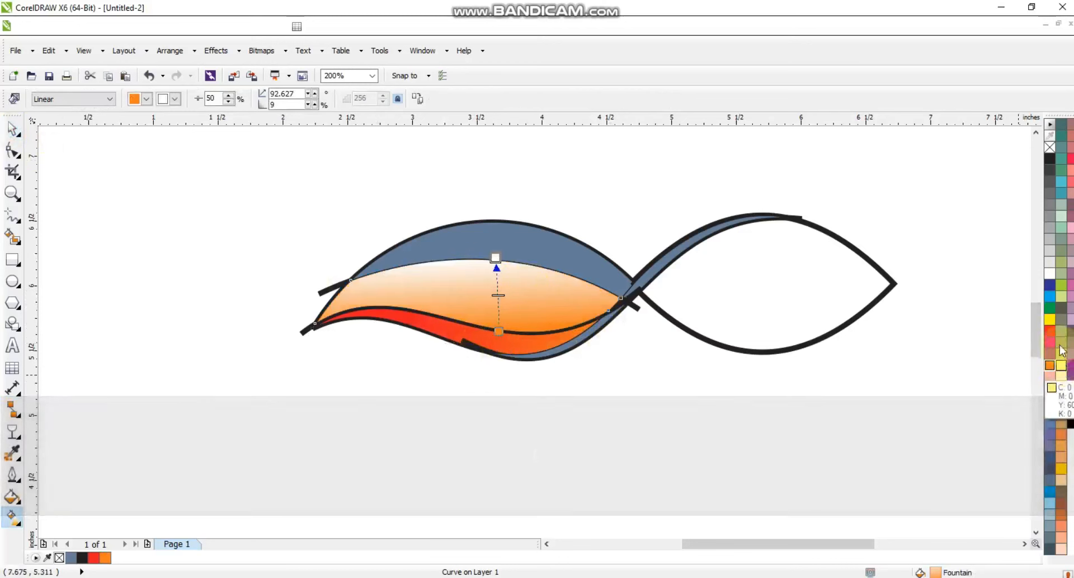
left_click_drag(1061, 470, 499, 240)
left_click_drag(498, 330, 498, 318)
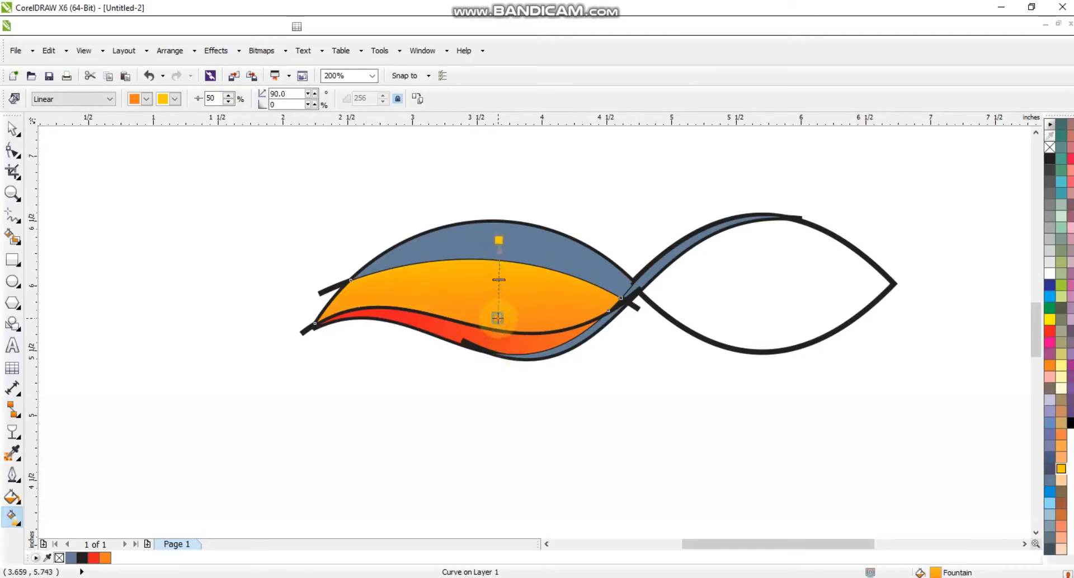
Give the leaf's upper band an upward linear gradient from golden yellow to light yellow.
key("space")
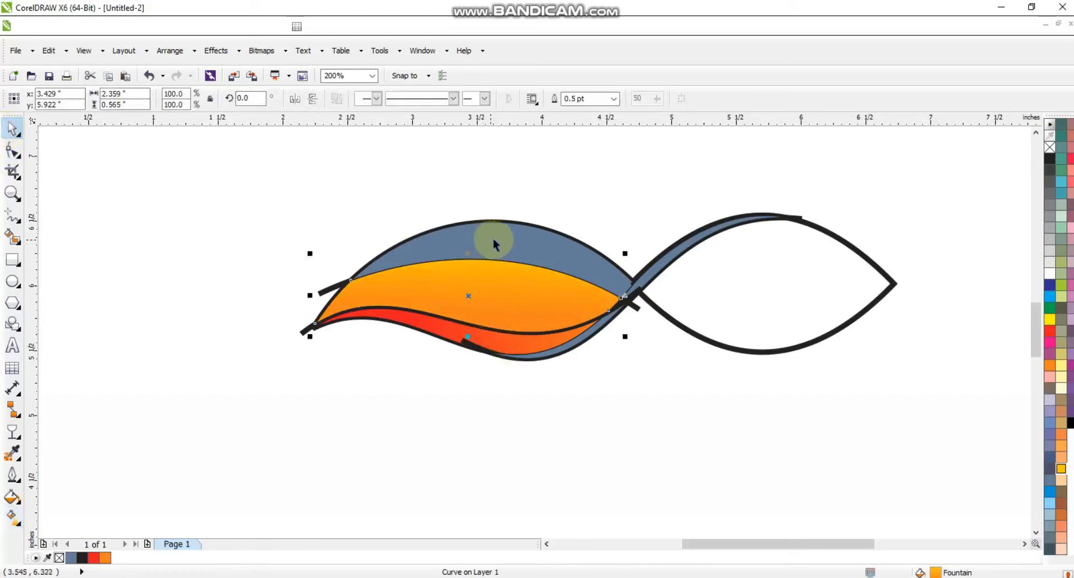
left_click(491, 239)
left_click(1062, 370)
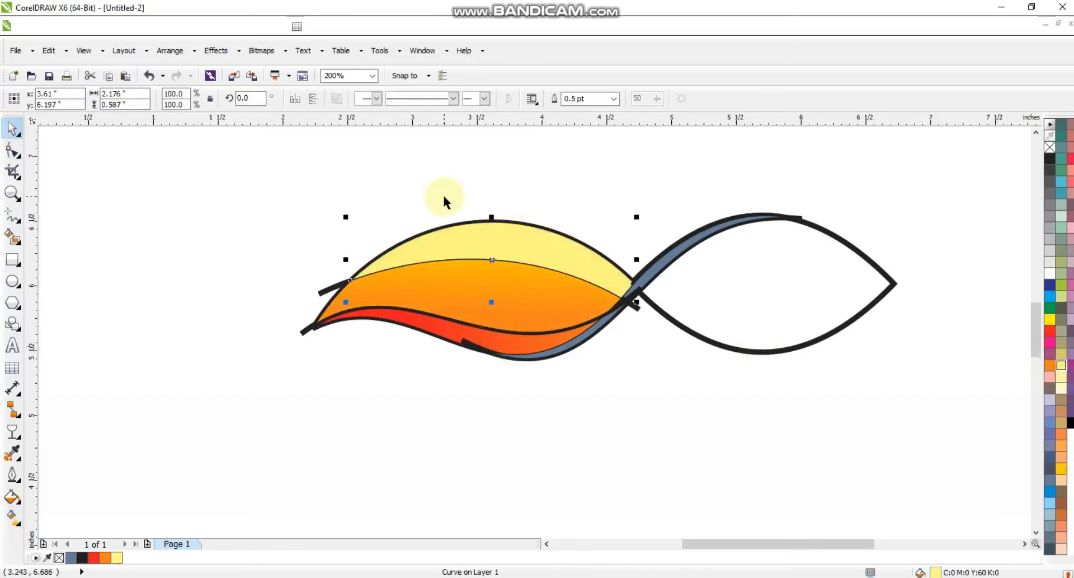
key("g")
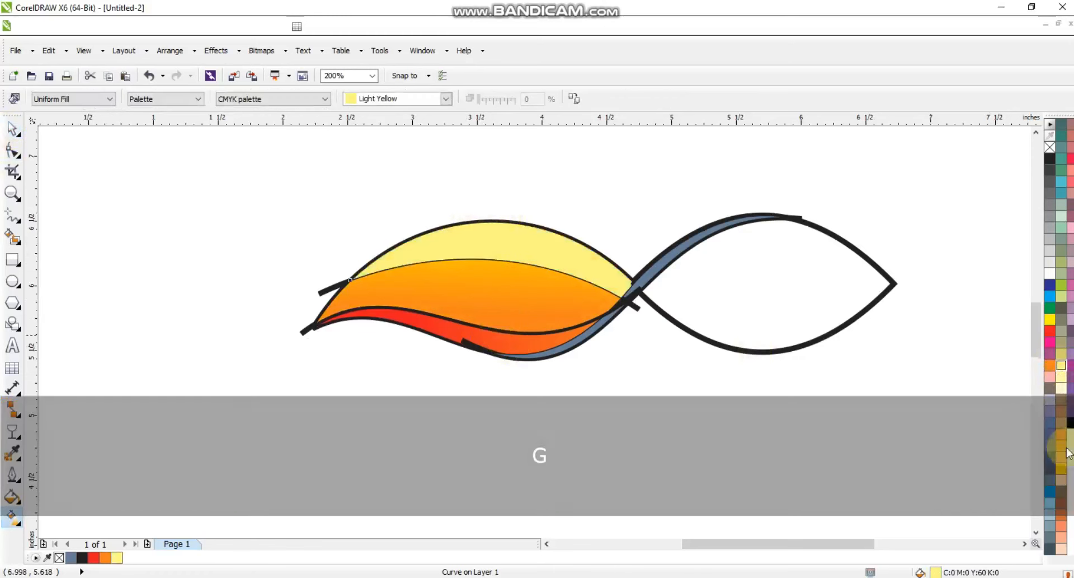
left_click(1061, 468)
left_click_drag(502, 277, 510, 211)
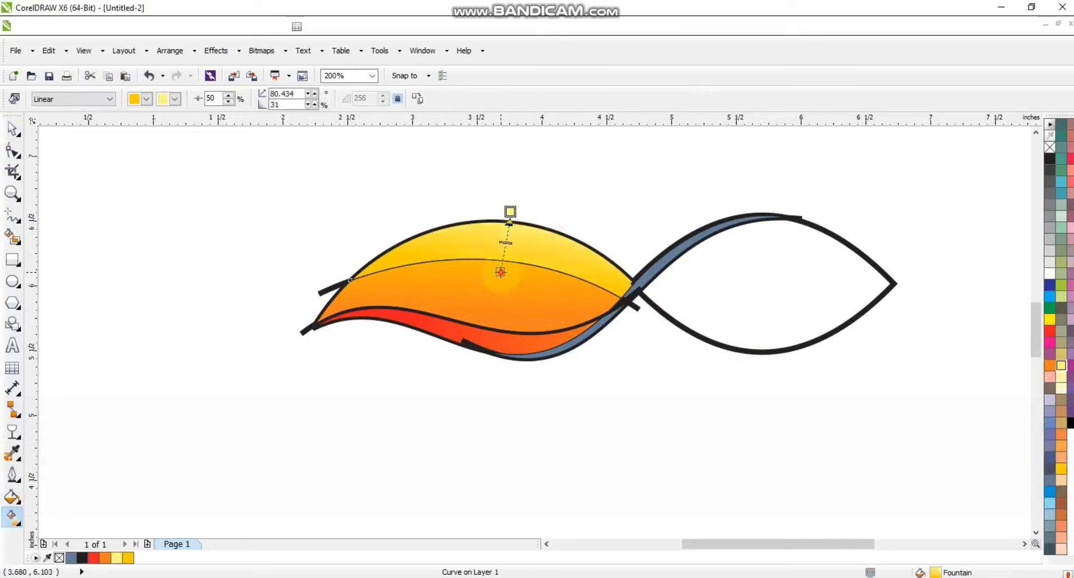
Recolor the twisting ribbon from the leaf to the eye shape solid yellow.
left_click(9, 130)
left_click(151, 259)
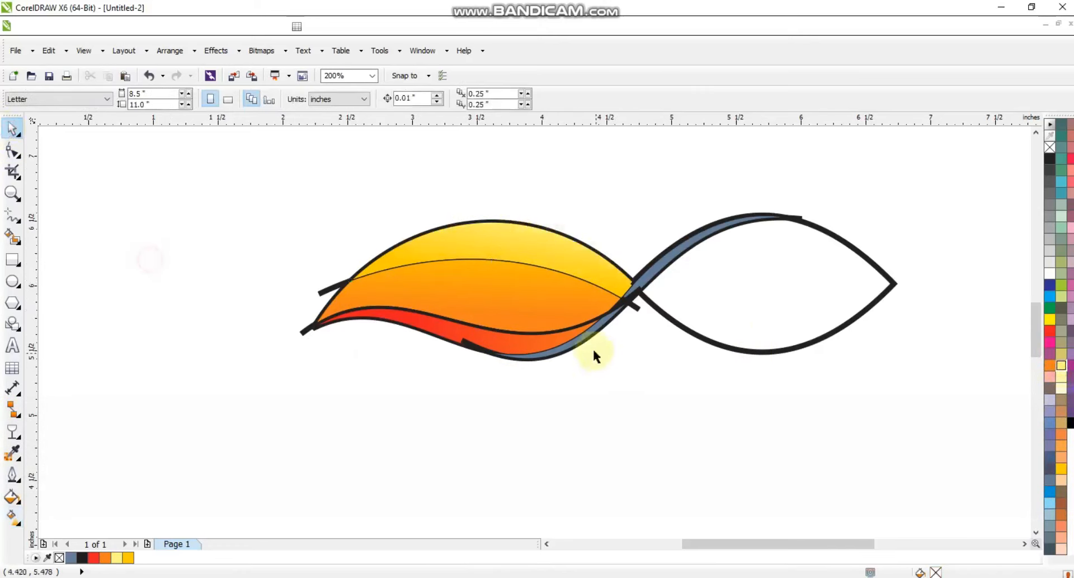
left_click(585, 336)
key("shift")
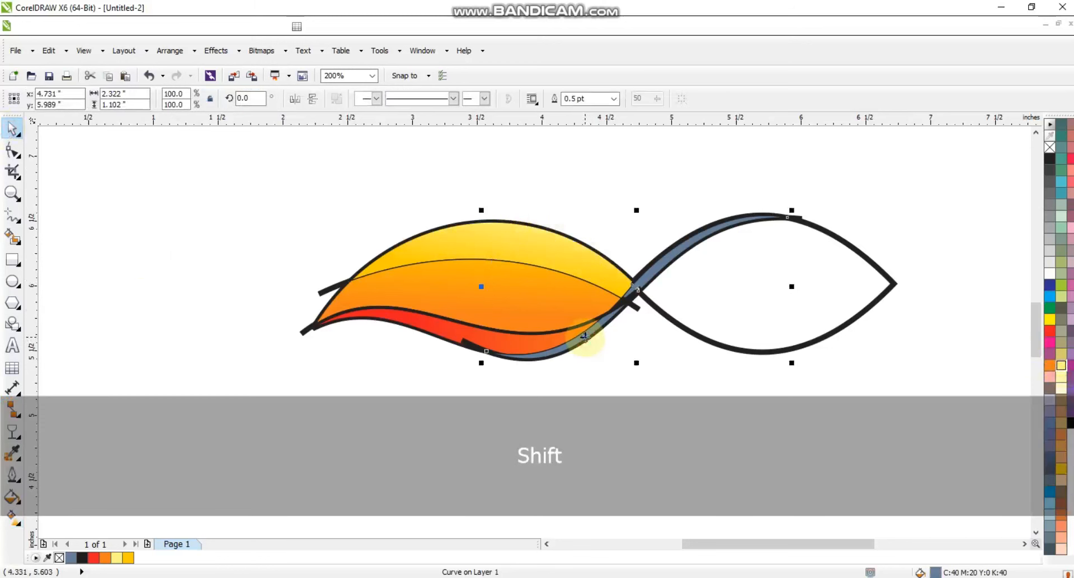
left_click(1051, 319)
left_click(606, 432)
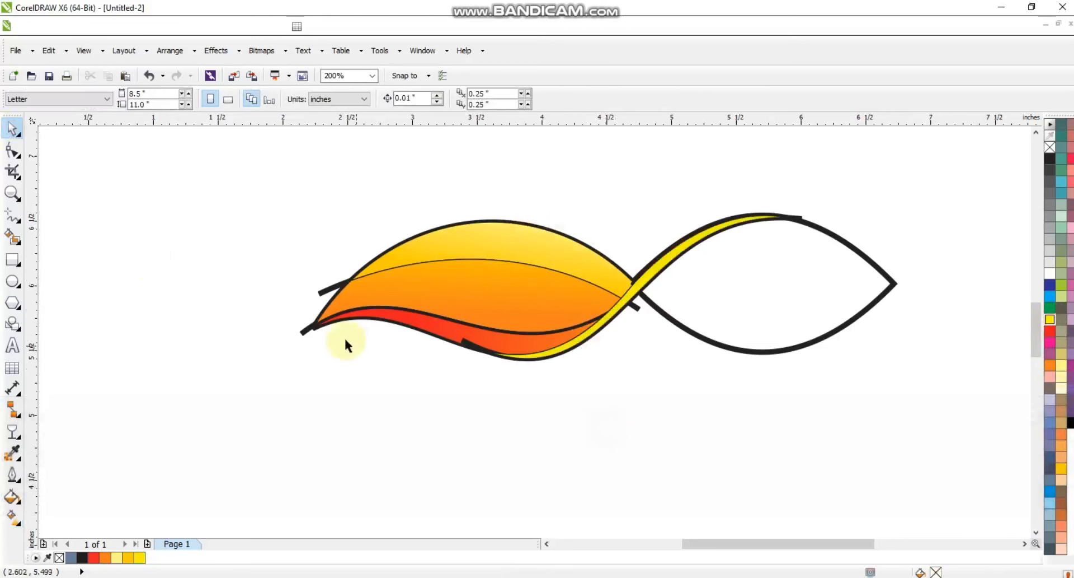
Delete the thick black leaf outline, the leaf's dividing curves and the S-curve, leaving the filled pieces.
left_click(304, 334)
key("Delete")
left_click(301, 331)
key("Delete")
left_click(312, 328)
key("Delete")
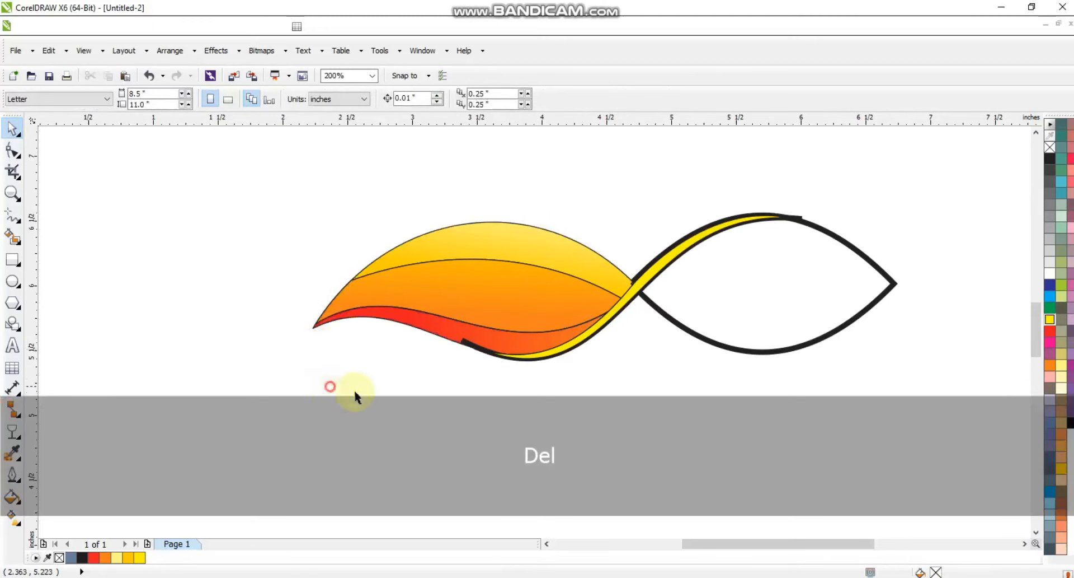
left_click(463, 344)
key("Delete")
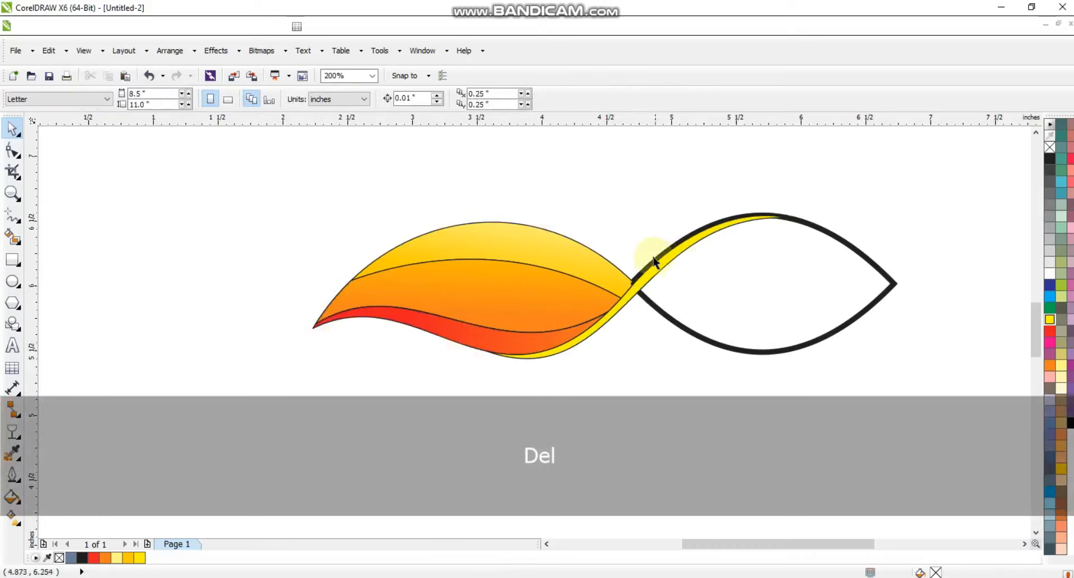
Remove the outlines from the gradient-filled leaf pieces.
left_click_drag(717, 186, 271, 389)
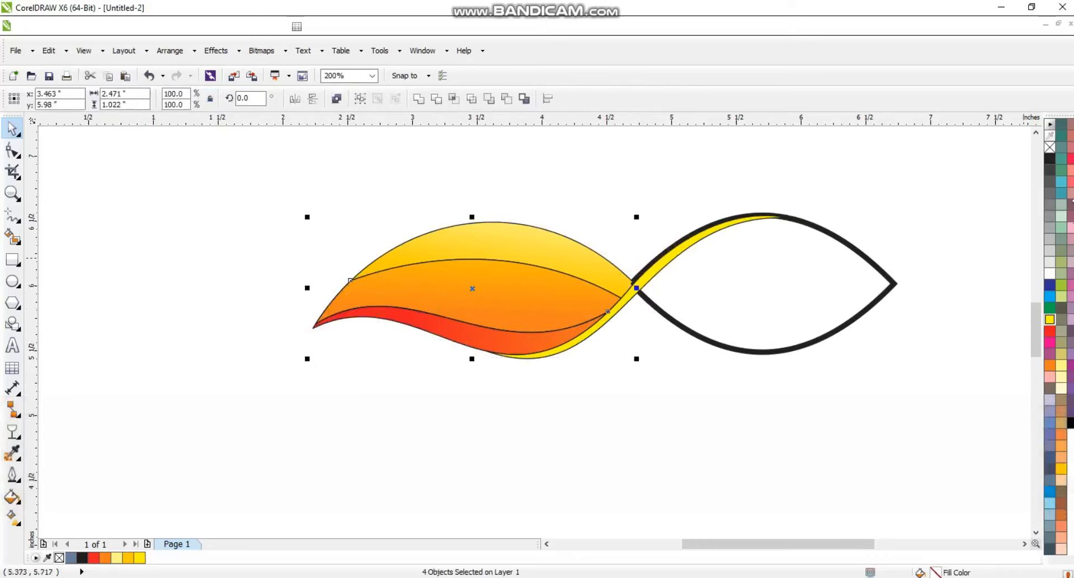
right_click(1050, 148)
left_click(773, 166)
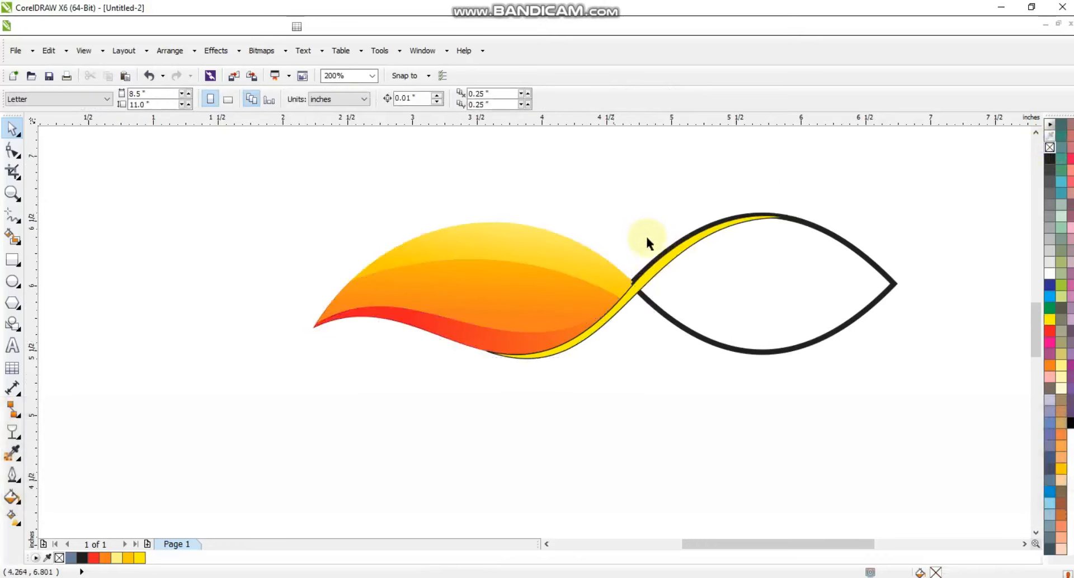
Duplicate the eye outline in place and squash the copy vertically about its center, keeping the full width.
left_click(848, 247)
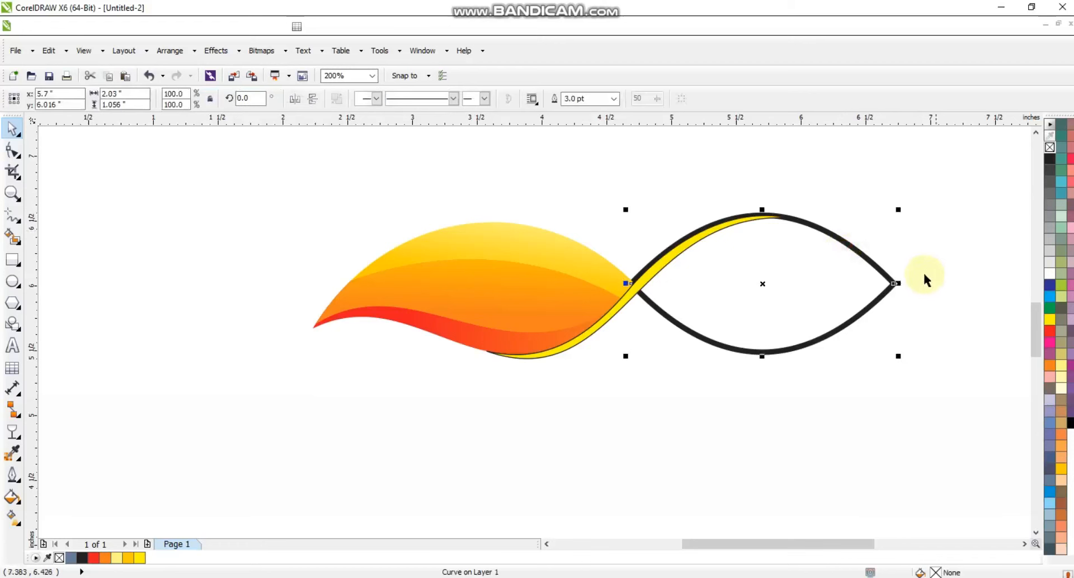
left_click(884, 312)
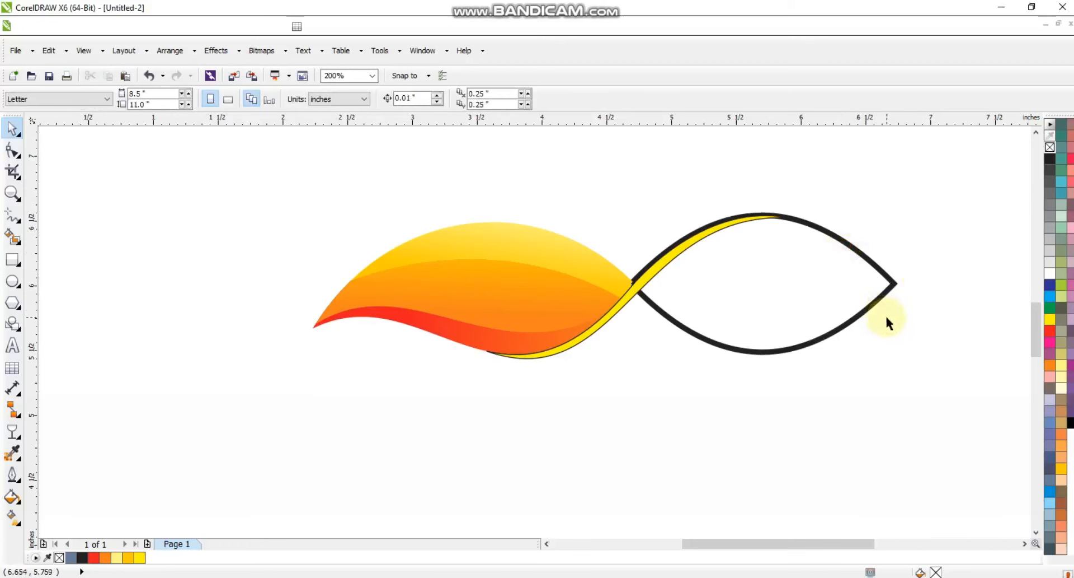
left_click(802, 226)
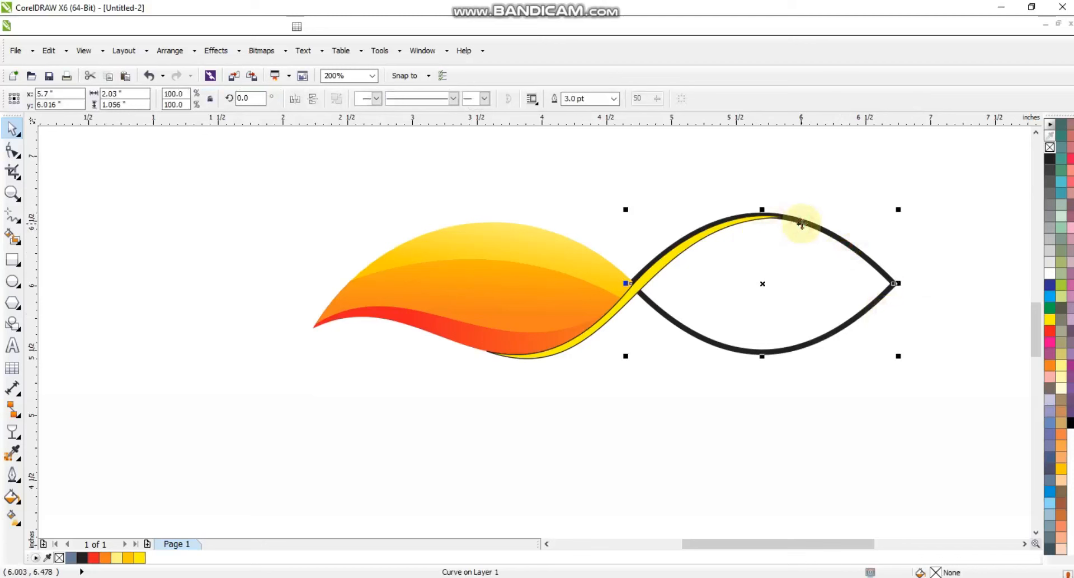
key("KP_Add")
left_click_drag(764, 213, 765, 230)
Smart-fill the eye's upper crescent, lower crescent and central area with blue-gray and a 0.5 pt outline.
left_click(13, 237)
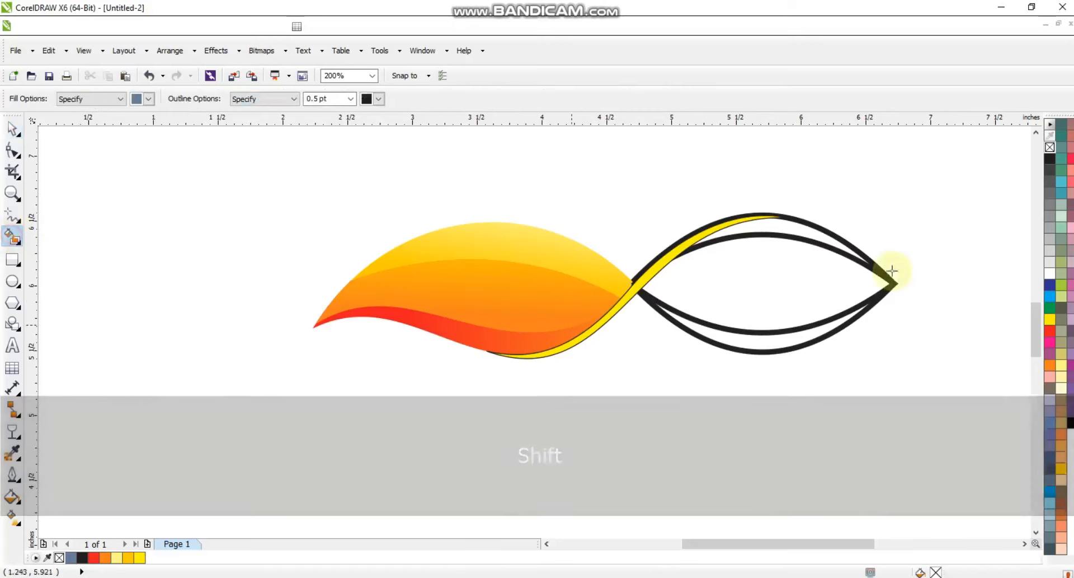
left_click(792, 233)
left_click(788, 337)
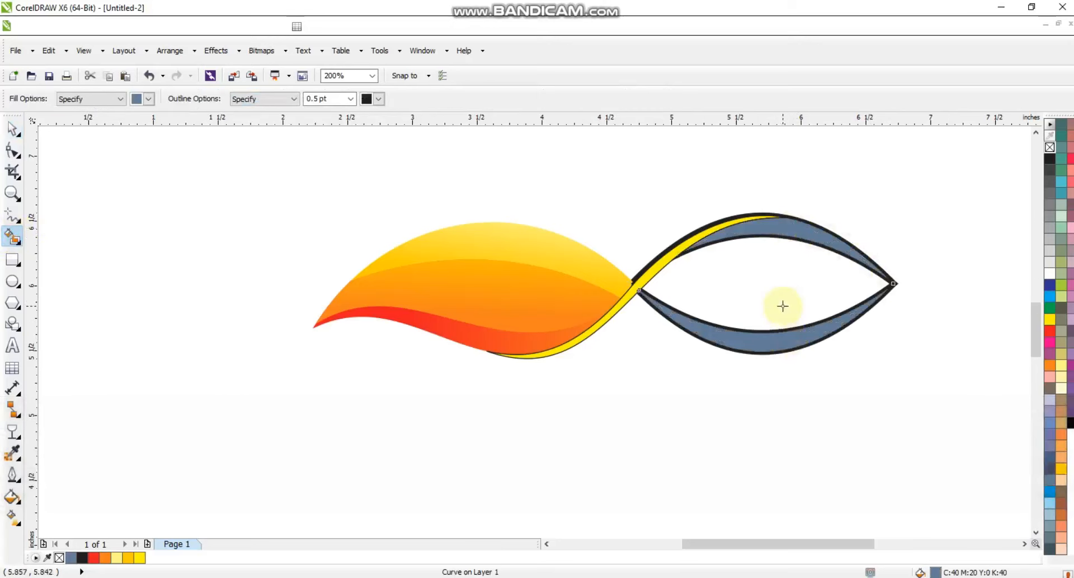
left_click(784, 304)
Fill the eye's central area with a dark purple shade of magenta.
left_click(13, 129)
left_click(168, 312)
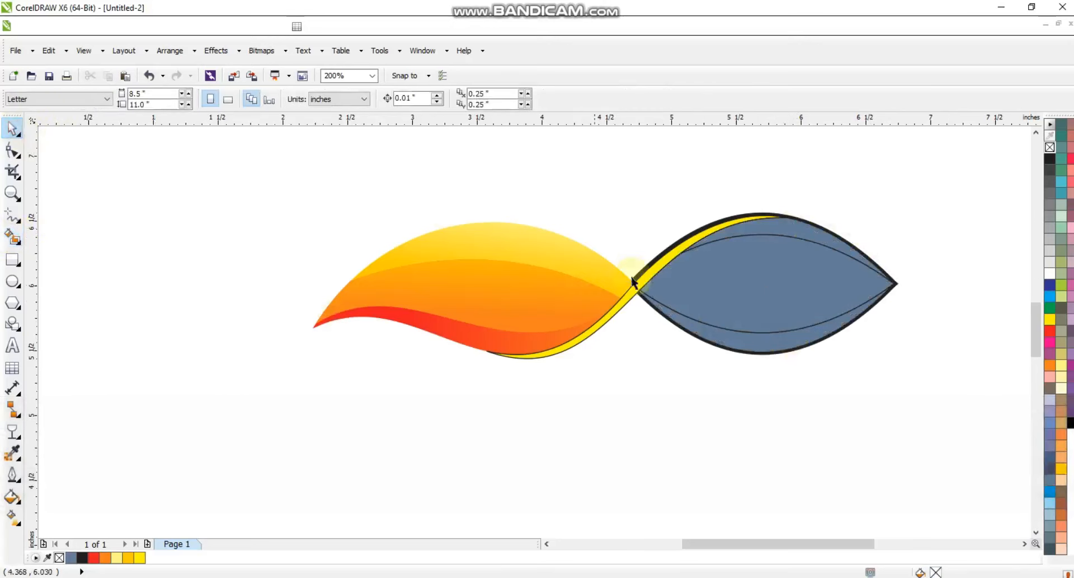
left_click(665, 290)
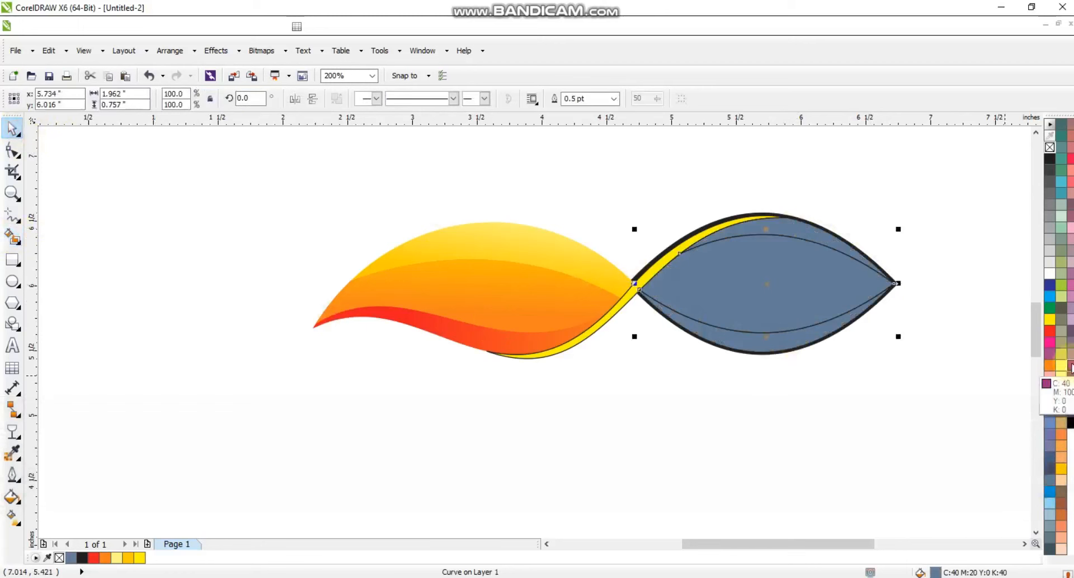
left_click(1071, 367)
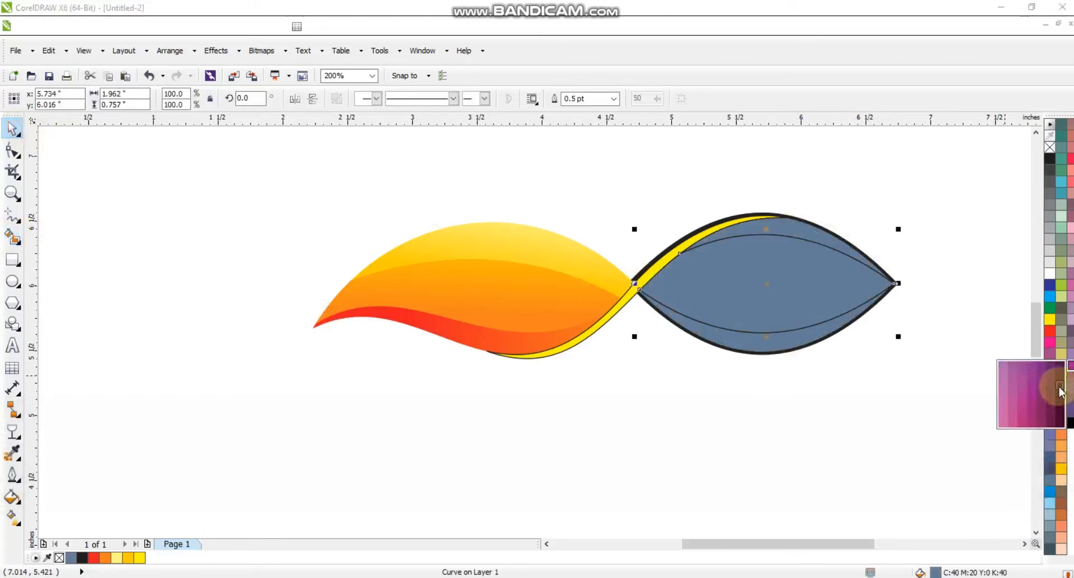
left_click(1061, 385)
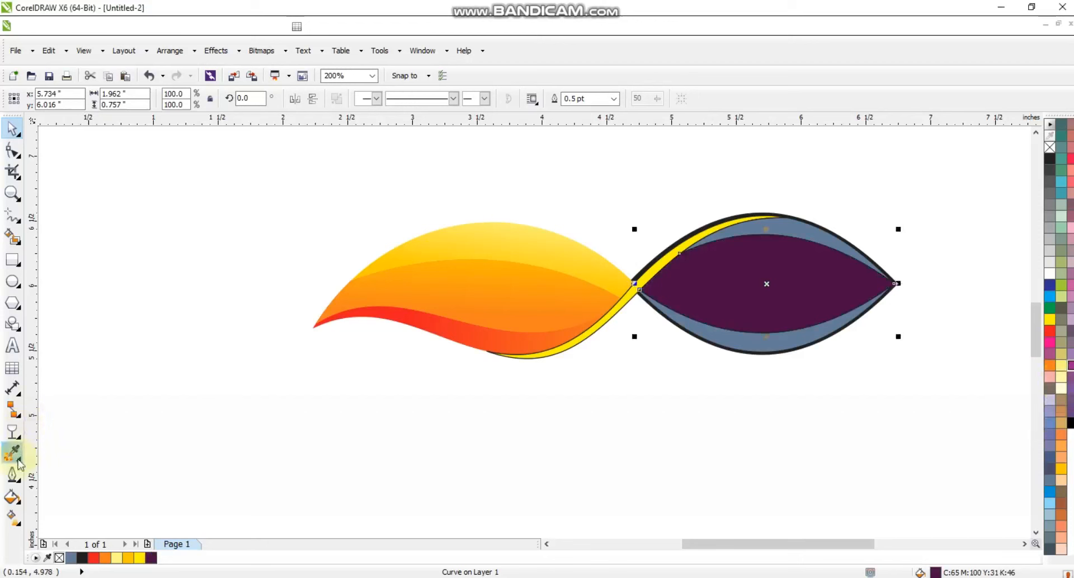
Apply a linear gradient across the eye's central area, from dark purple at the ribbon through magenta to light pink at the far tip.
left_click(13, 516)
left_click(675, 306)
left_click_drag(789, 305, 825, 298)
left_click_drag(1071, 365, 740, 301)
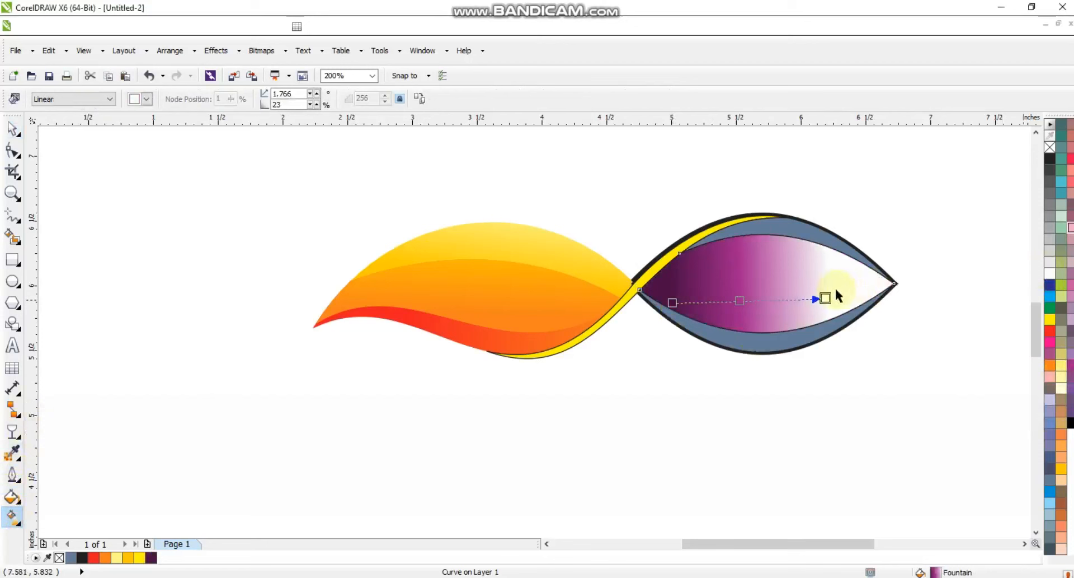
left_click_drag(826, 298, 906, 291)
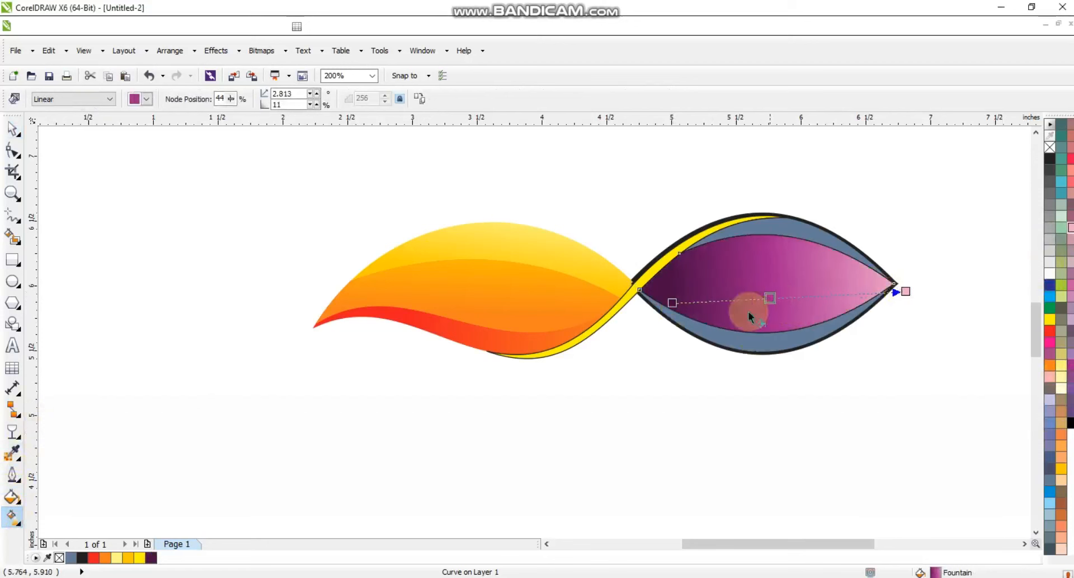
left_click_drag(673, 302, 656, 302)
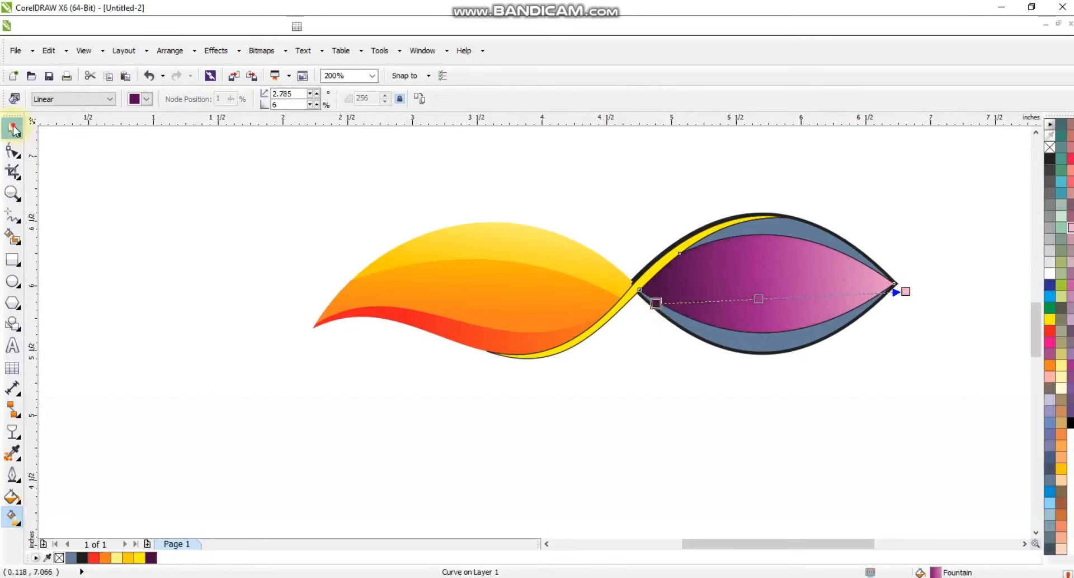
Fill the eye's upper and lower crescents with a linear gradient from dark purple at the ribbon end to magenta.
left_click(14, 129)
left_click(821, 236)
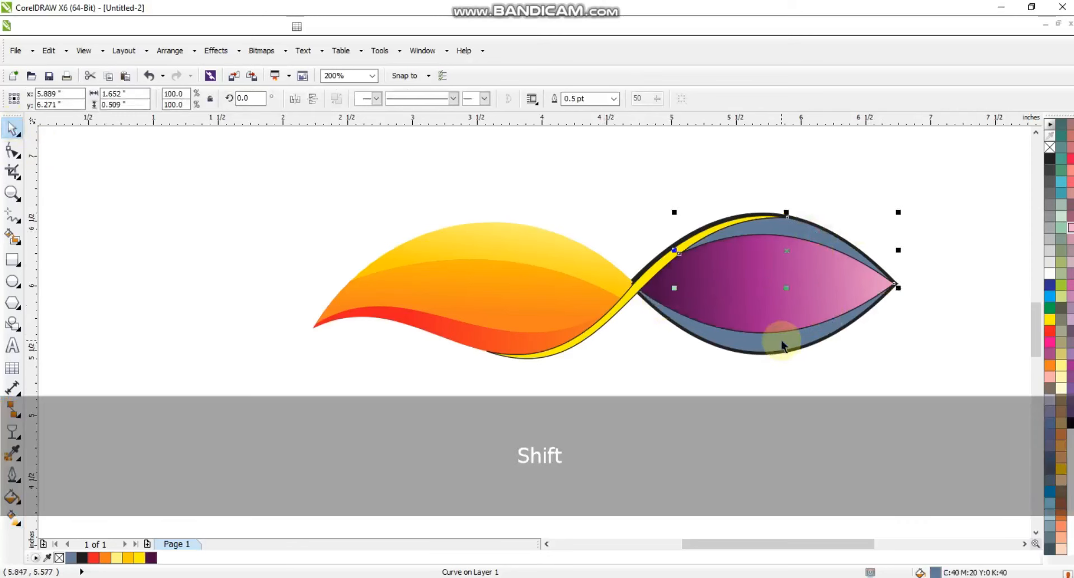
left_click(784, 334, "shift")
left_click(151, 557)
key("g")
left_click_drag(691, 305, 844, 303)
left_click_drag(1068, 383, 830, 300)
left_click(690, 305)
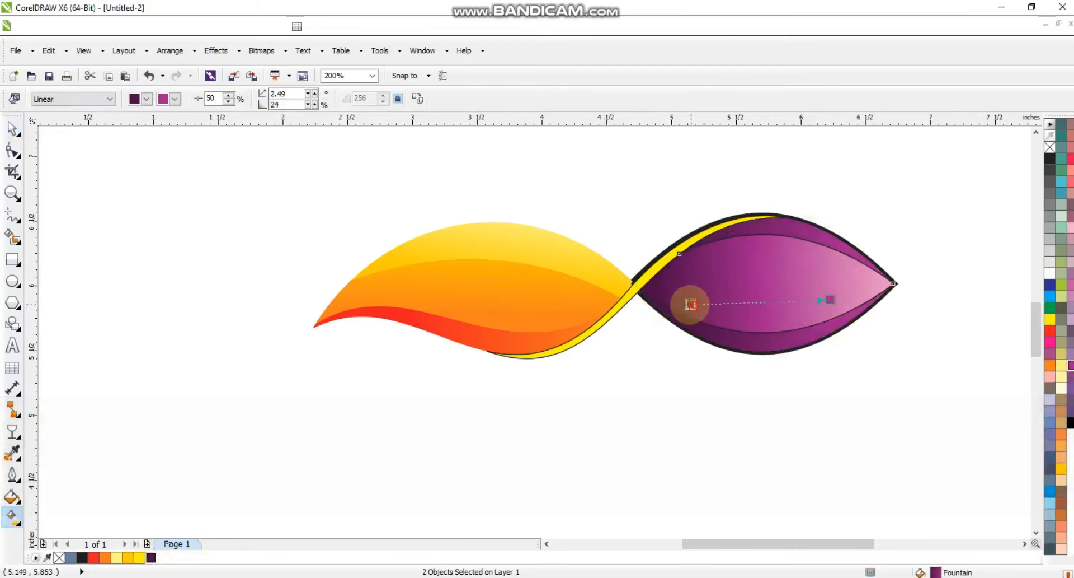
left_click_drag(677, 305, 677, 304)
Remove the outlines from all objects of the logo.
left_click(16, 130)
left_click(868, 201)
left_click_drag(948, 173, 283, 408)
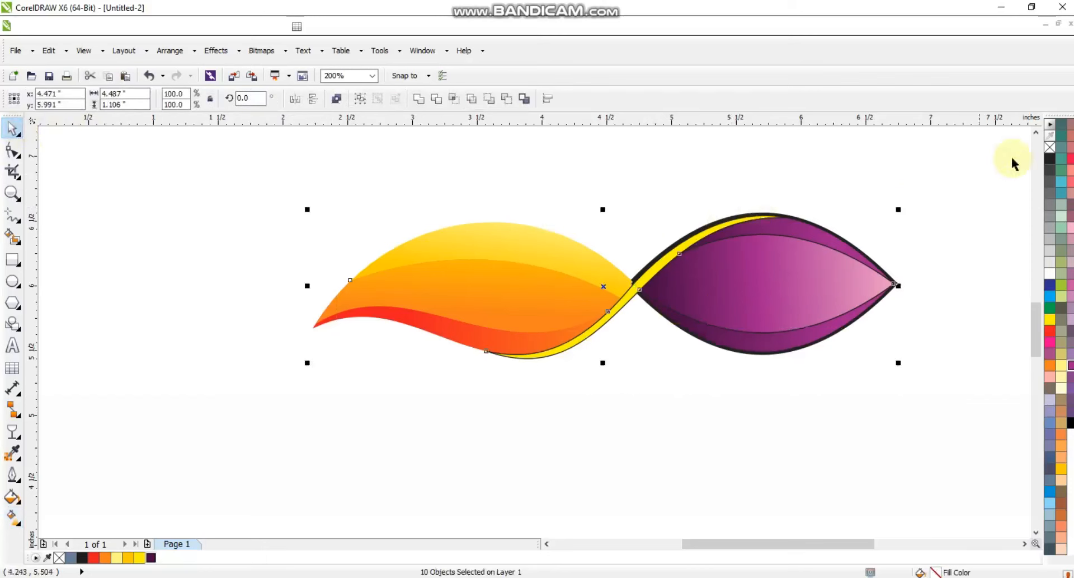
right_click(1049, 147)
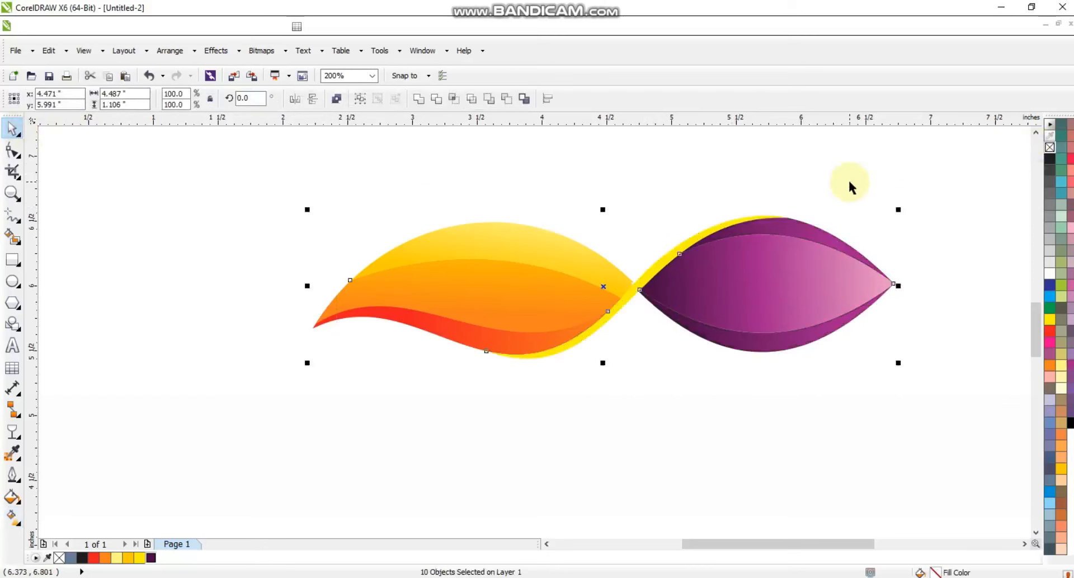
left_click(848, 178)
key("F3")
key("Escape")
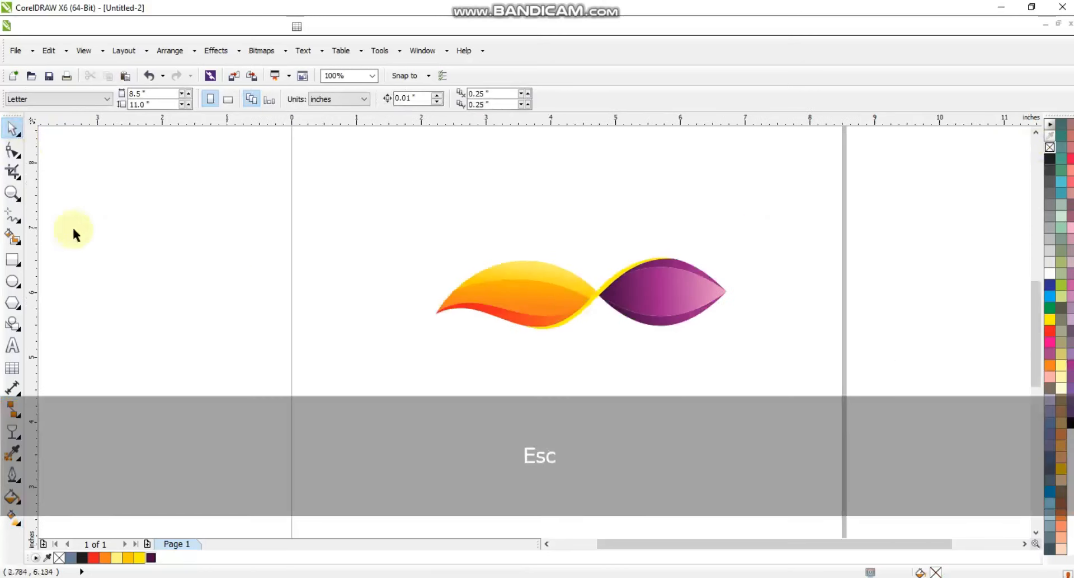
Draw a square about 5 inches wide over the logo, fill it black without an outline and send it to the back.
left_click(7, 261)
left_click_drag(384, 168, 582, 491)
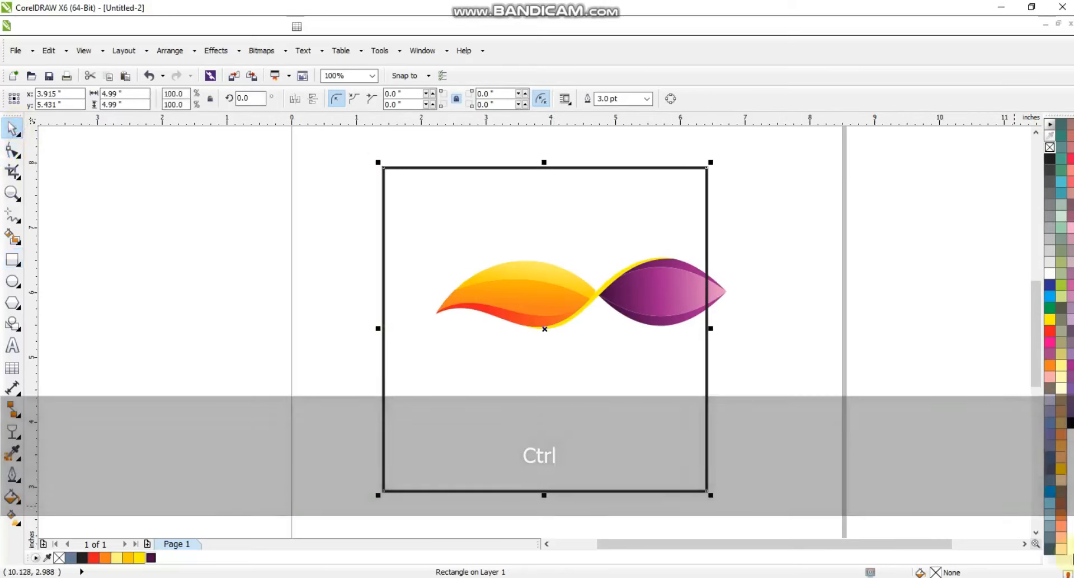
left_click(1052, 177)
right_click(1050, 148)
key("shift+Page_Down")
Move the black backdrop behind the logo and widen it equally on both sides to about 7 inches.
left_click_drag(606, 376, 641, 358)
left_click_drag(747, 311, 814, 308)
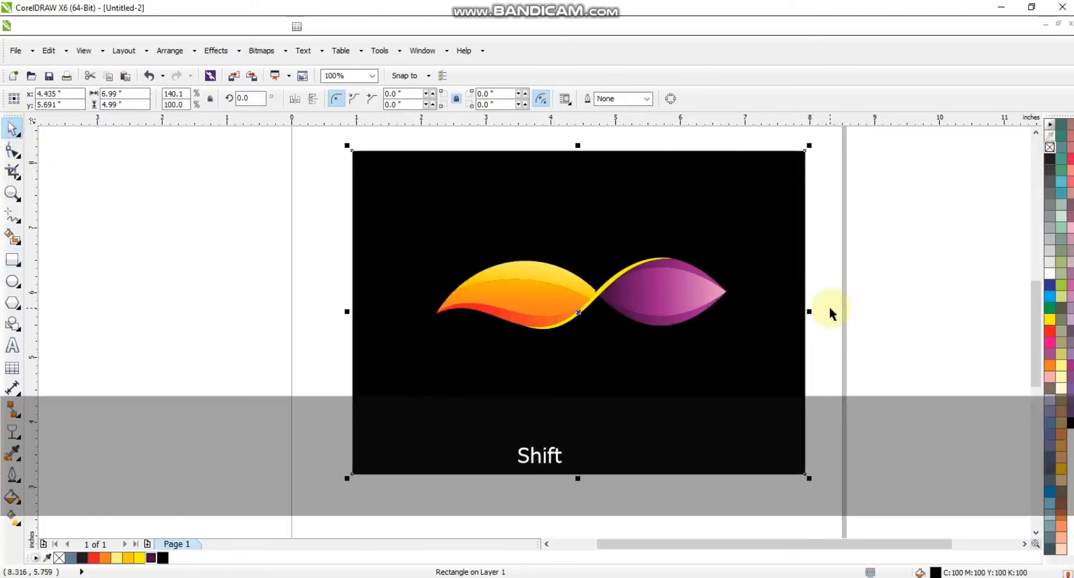
left_click(869, 305)
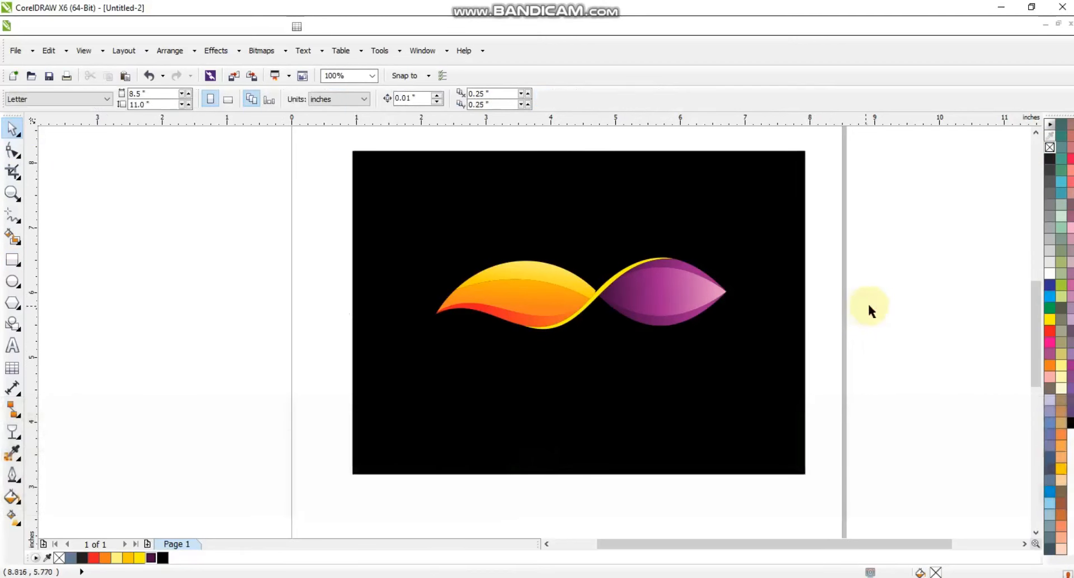
Draw a circle about 0.87 inches wide at the tail's lower edge, widen it into an ellipse and place a copy slightly lower.
left_click(9, 191)
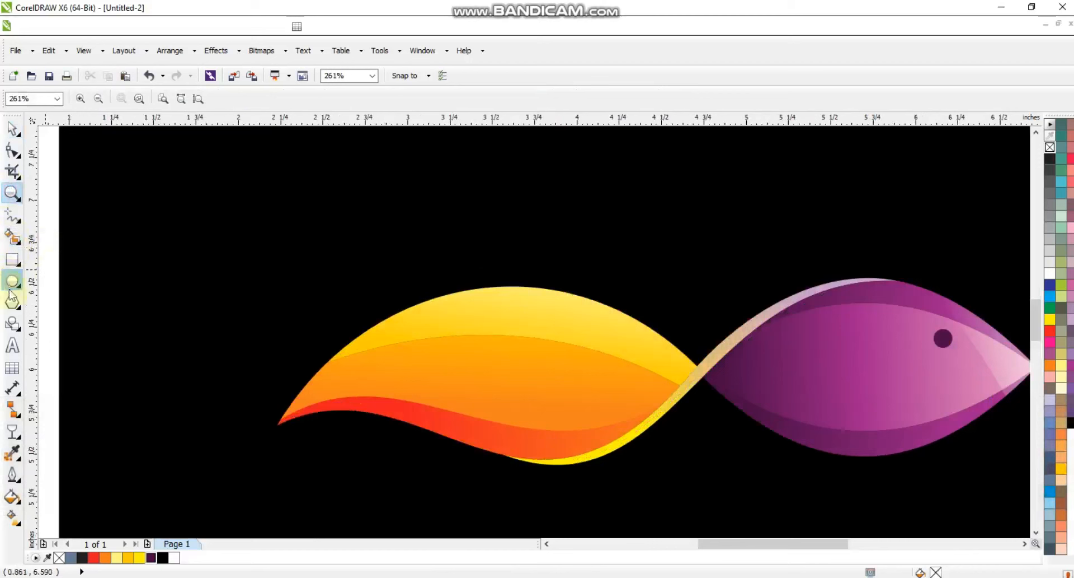
left_click(13, 283)
mouse_move(316, 390)
left_mouse_down()
mouse_move(456, 494)
mouse_move(474, 547)
left_mouse_up()
left_click(11, 133)
left_click(446, 491)
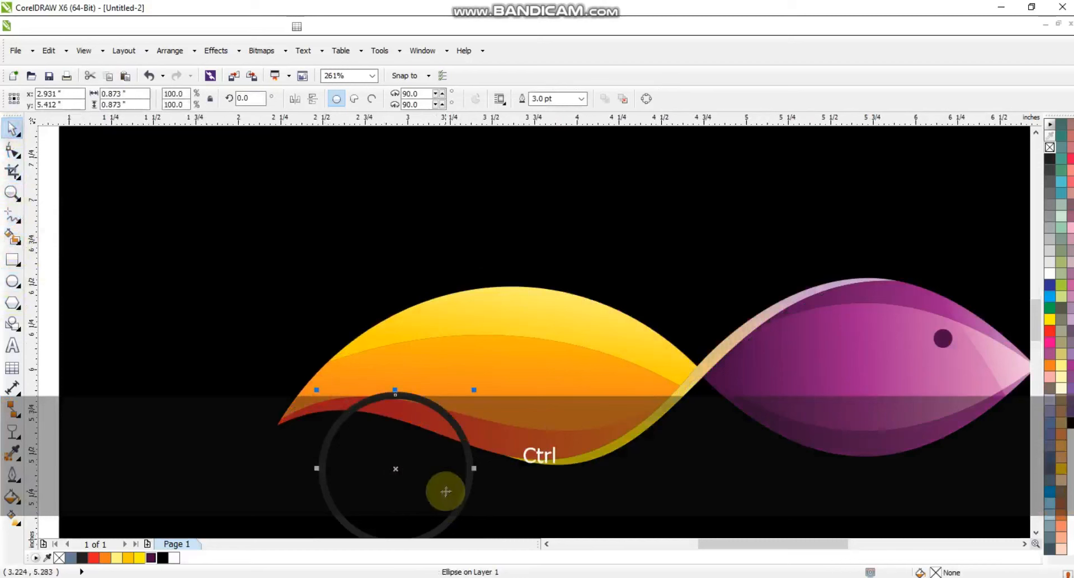
left_click_drag(475, 468, 503, 468)
left_click_drag(424, 470, 442, 490)
Smart-fill the outer crescent between the two ellipses under the tail with blue-gray and a 0.5 pt outline.
left_click(10, 236)
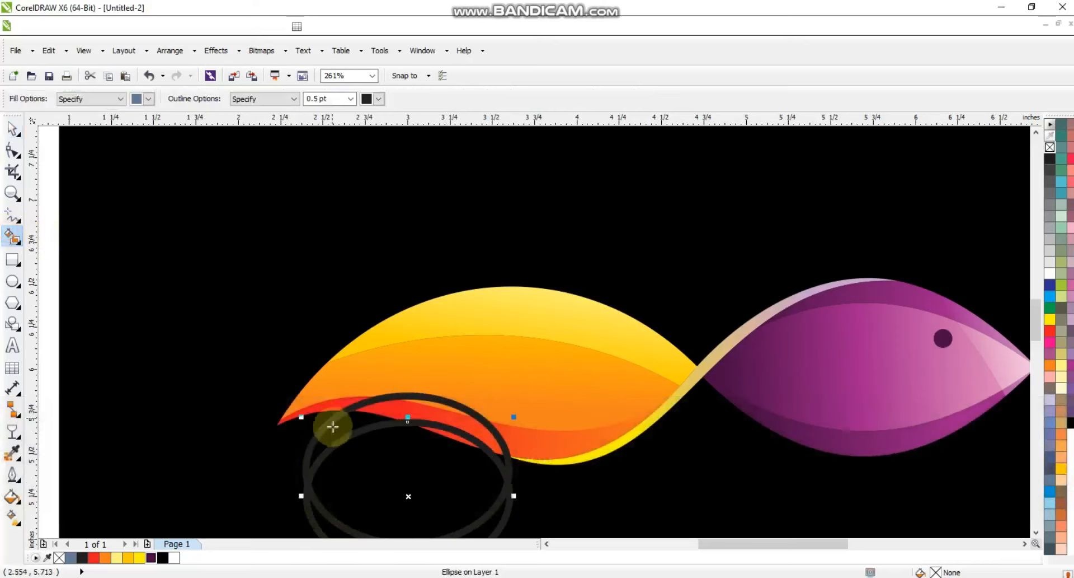
left_click(345, 430)
key("space")
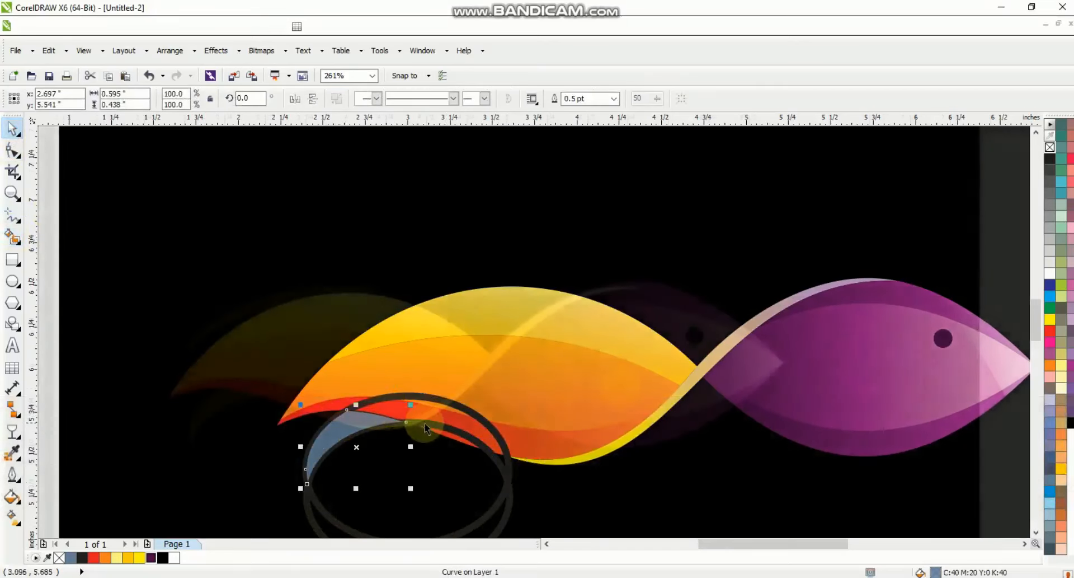
left_click_drag(425, 422, 429, 319)
Draw a closed two-point path about 1.24 inches wide from the purple body's lower half down toward the tail.
left_click(622, 389)
left_click(423, 447)
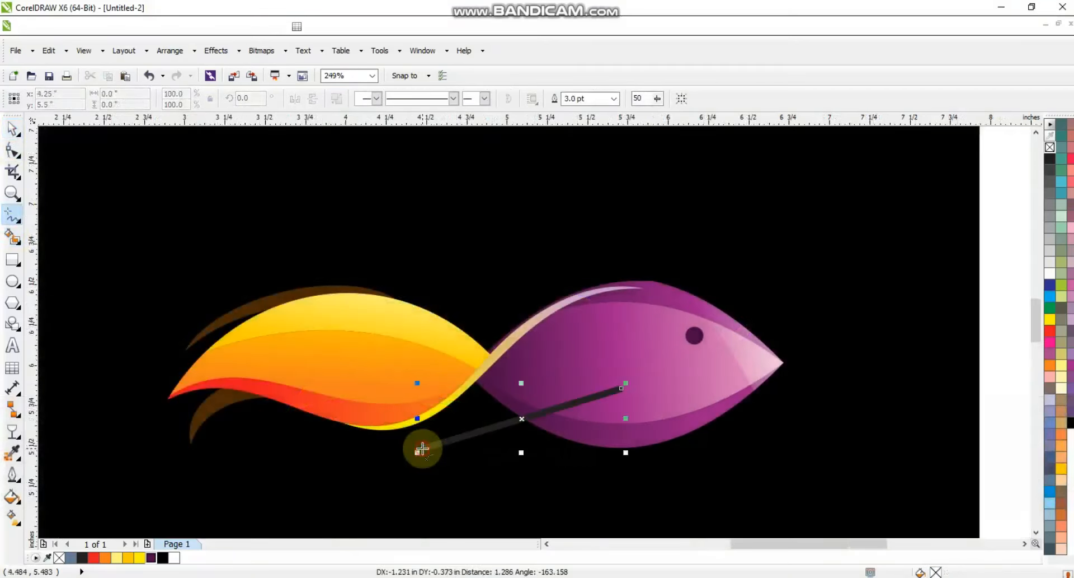
left_click(422, 447)
left_click(620, 390)
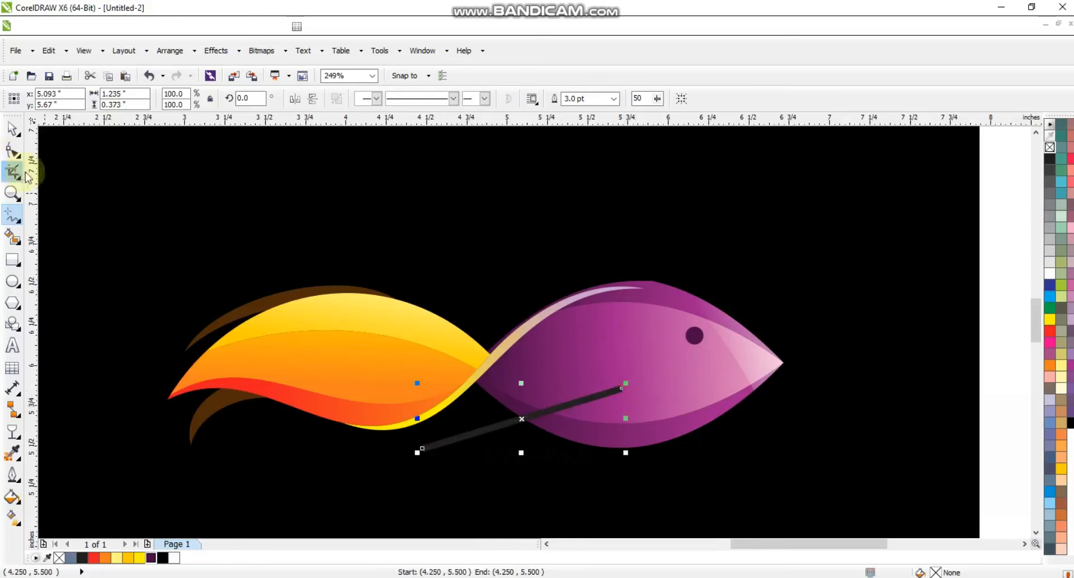
Convert the path's segments to curves and bend them into a pointed, leaf-shaped fin.
left_click(13, 150)
left_click(191, 99)
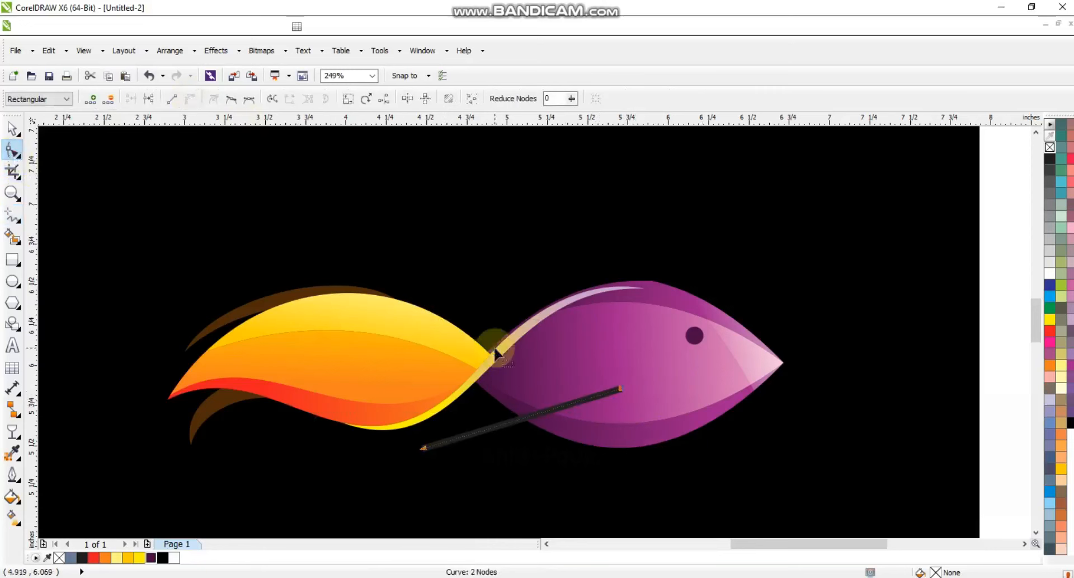
left_click_drag(500, 450, 546, 483)
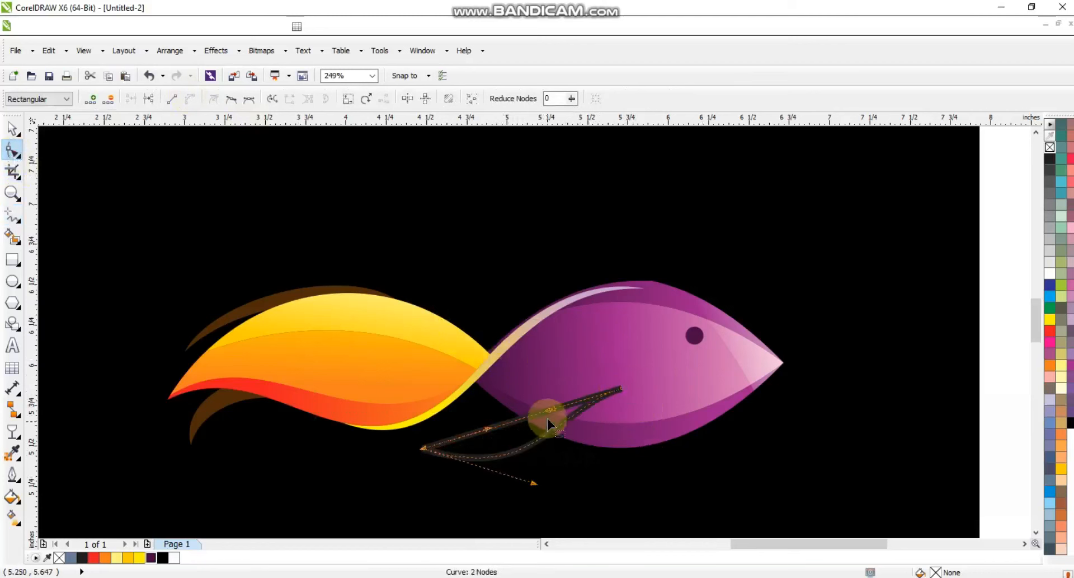
left_click_drag(546, 414, 553, 383)
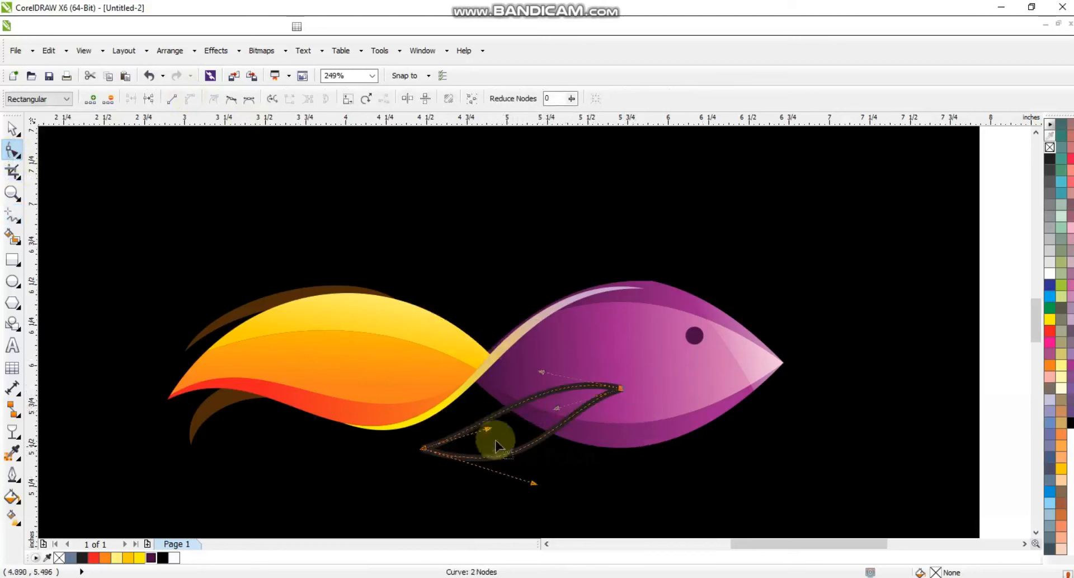
left_click_drag(492, 443, 498, 449)
left_click_drag(540, 396, 527, 391)
left_click_drag(500, 451, 501, 452)
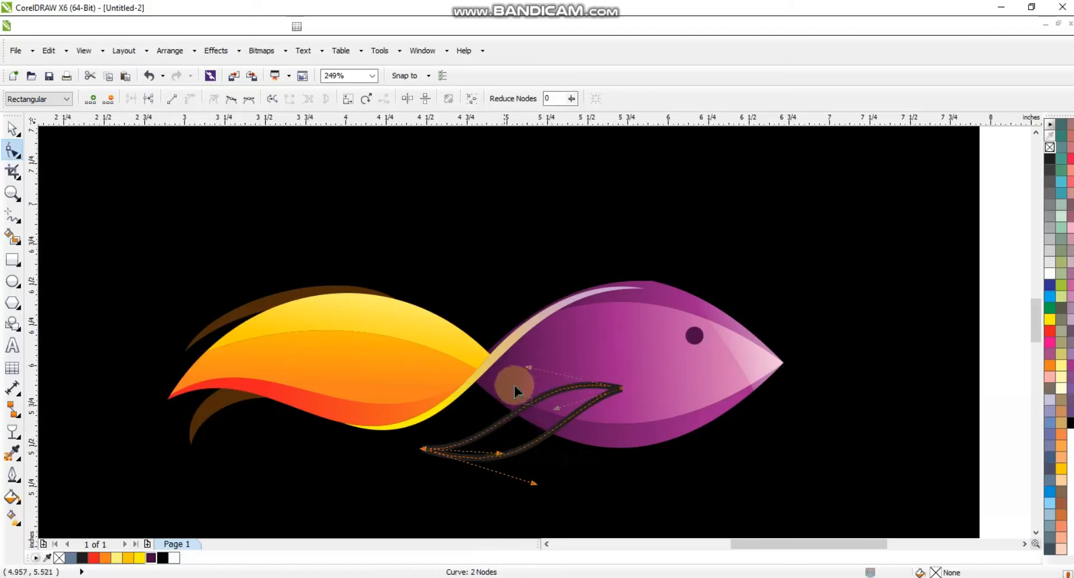
left_click_drag(528, 369, 526, 371)
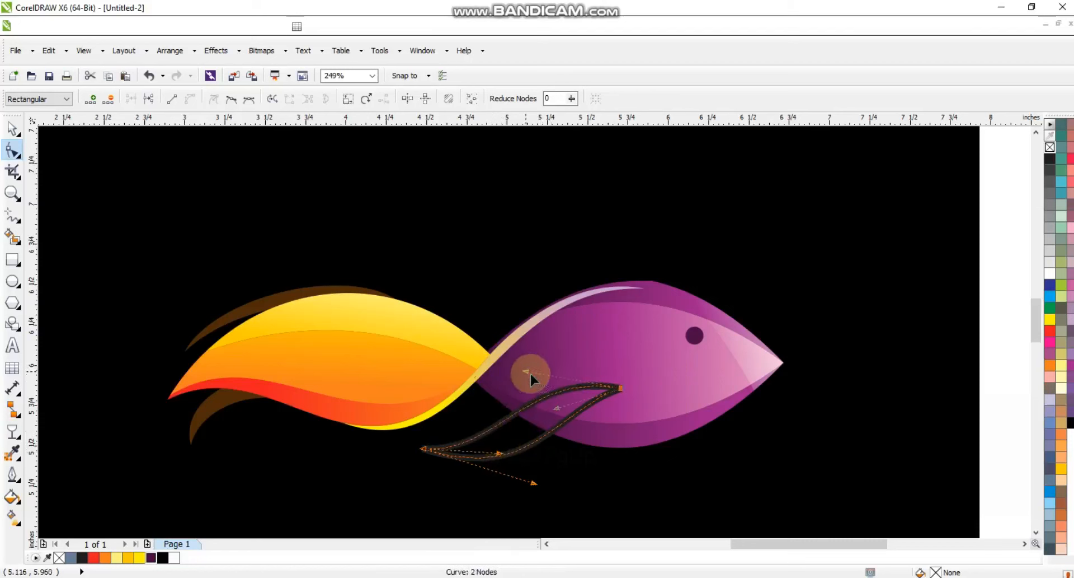
Draw a straight line about 1.4 inches long through the fin, extending past both of its tips.
left_click(11, 195)
mouse_move(363, 351)
left_mouse_down()
mouse_move(496, 376)
mouse_move(783, 502)
left_mouse_up()
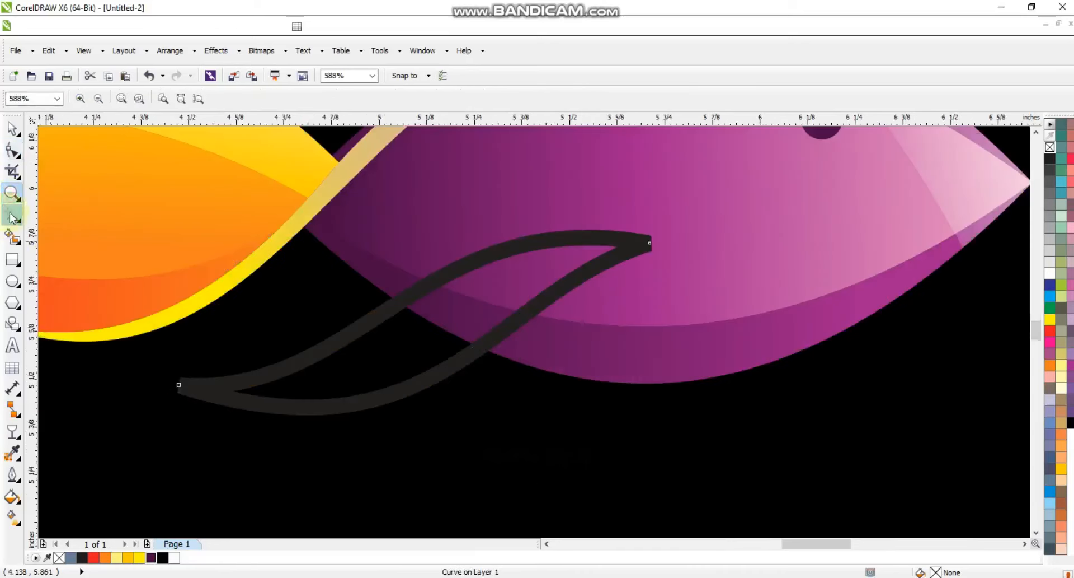
left_click(11, 215)
left_click(670, 236)
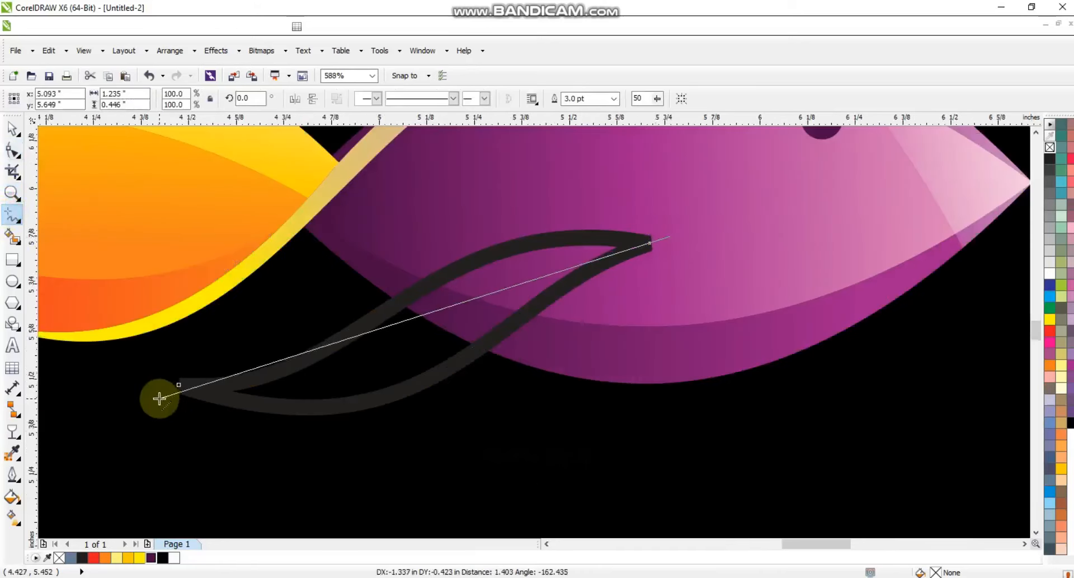
left_click(160, 397)
Convert the fin's dividing line to a curve and bend it into a gentle S along the fin's middle.
left_click(11, 150)
left_click_drag(700, 190, 83, 423)
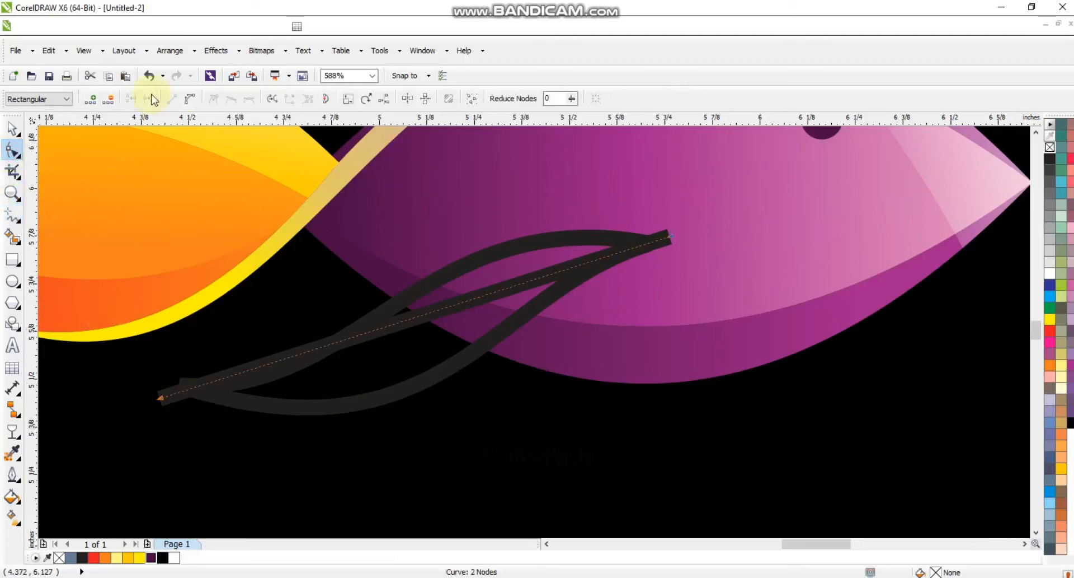
left_click(190, 100)
left_click_drag(113, 338, 202, 431)
left_click_drag(338, 395, 432, 317)
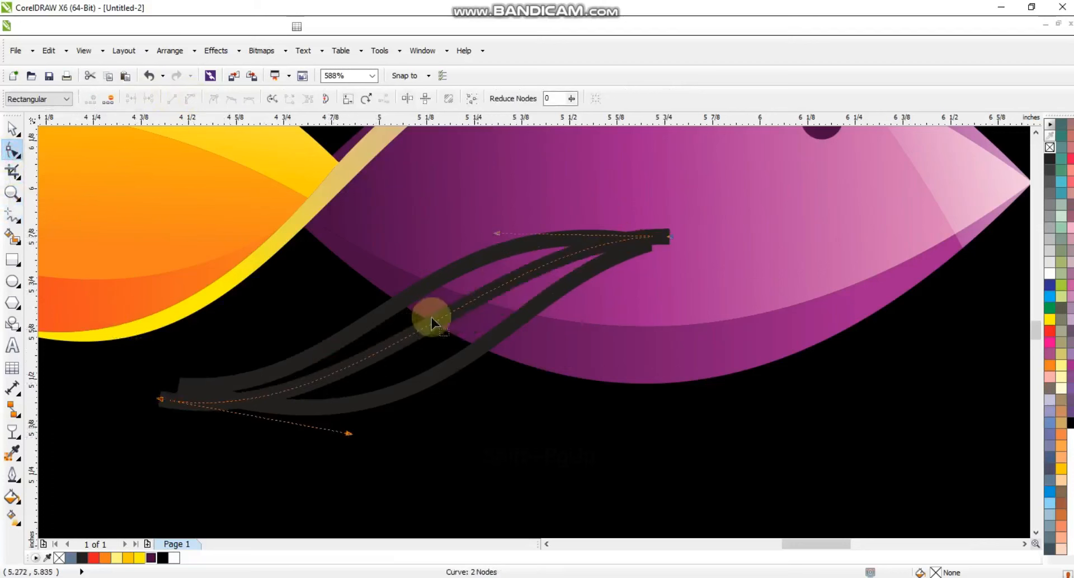
left_click_drag(163, 400, 166, 402)
key("ctrl+z")
Smart-fill all areas of the fin on both sides of its dividing curve with blue-gray and a 0.5 pt outline.
left_click(12, 235)
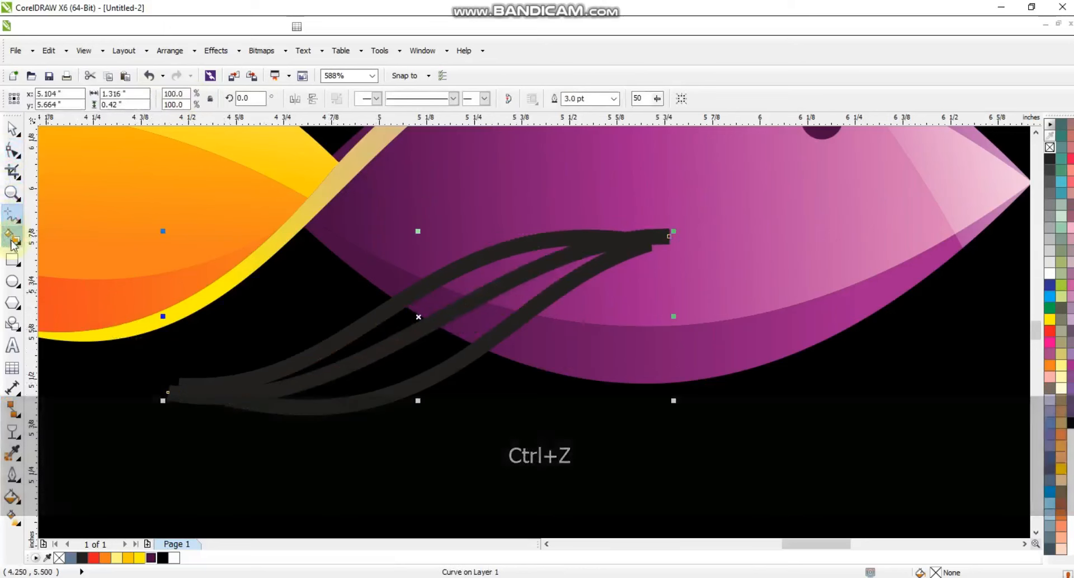
left_click(400, 324)
left_click(468, 275)
left_click(451, 331)
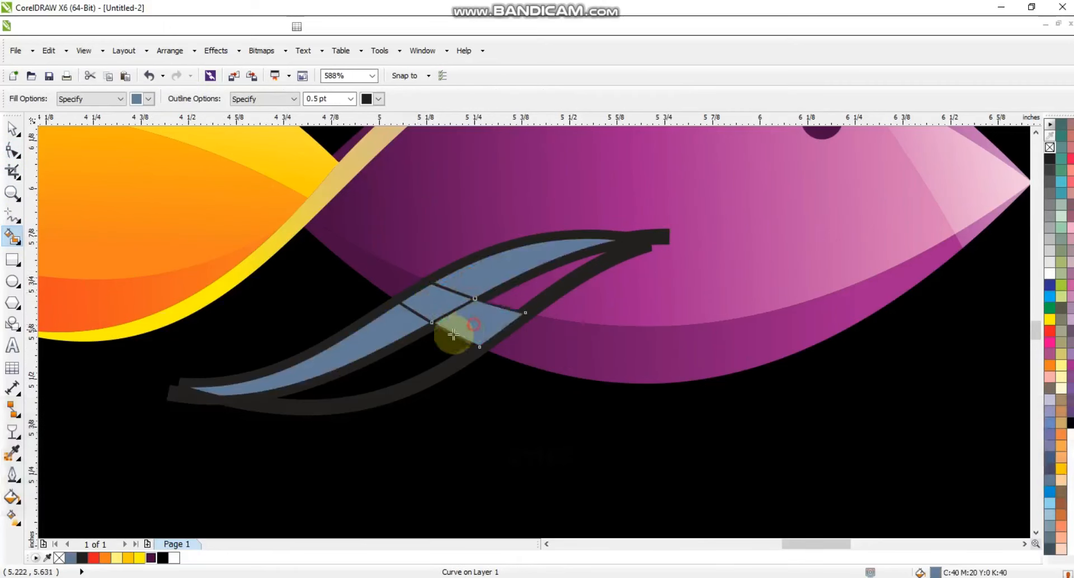
left_click(507, 297)
left_click(472, 324)
Weld the fin's filled pieces below the dividing curve into one shape and those above it into another.
left_click(13, 130)
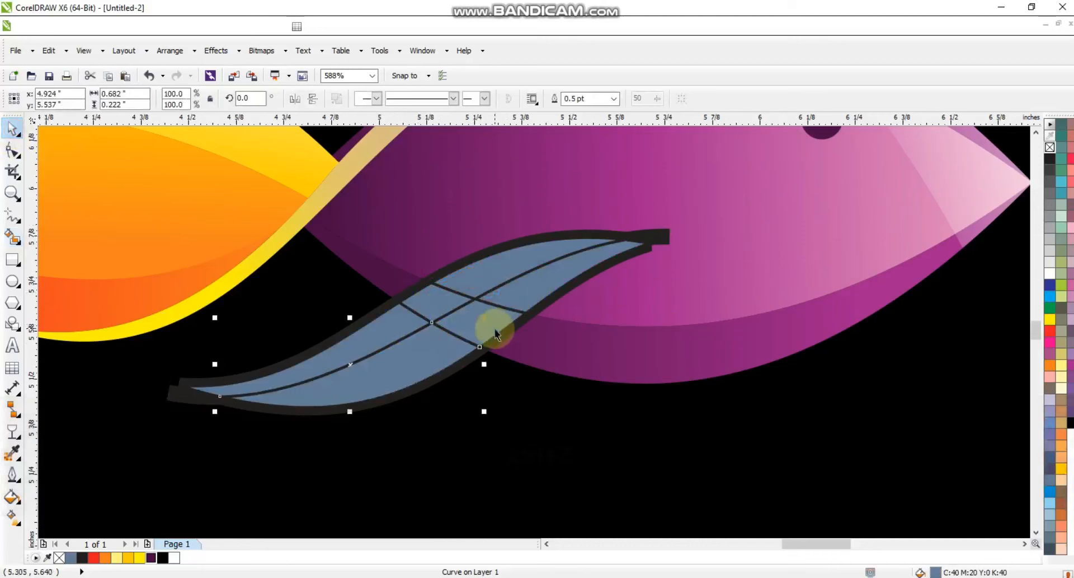
left_click(489, 319, "shift")
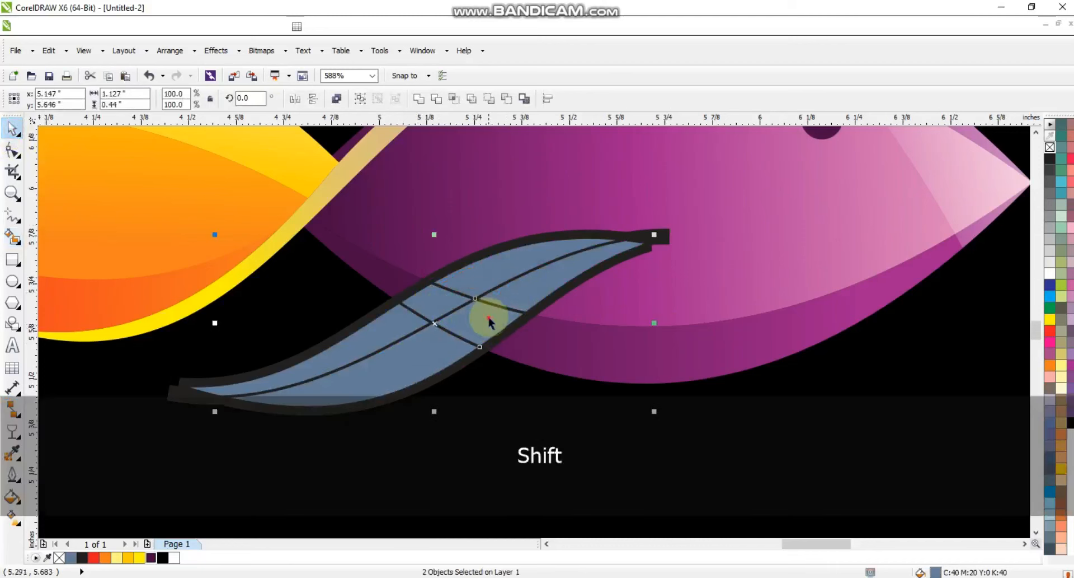
left_click(420, 101)
left_click(484, 269)
left_click(436, 299, "shift")
left_click(419, 101)
key("Escape")
Delete the fin's thick black outline.
left_click(451, 290)
key("Delete")
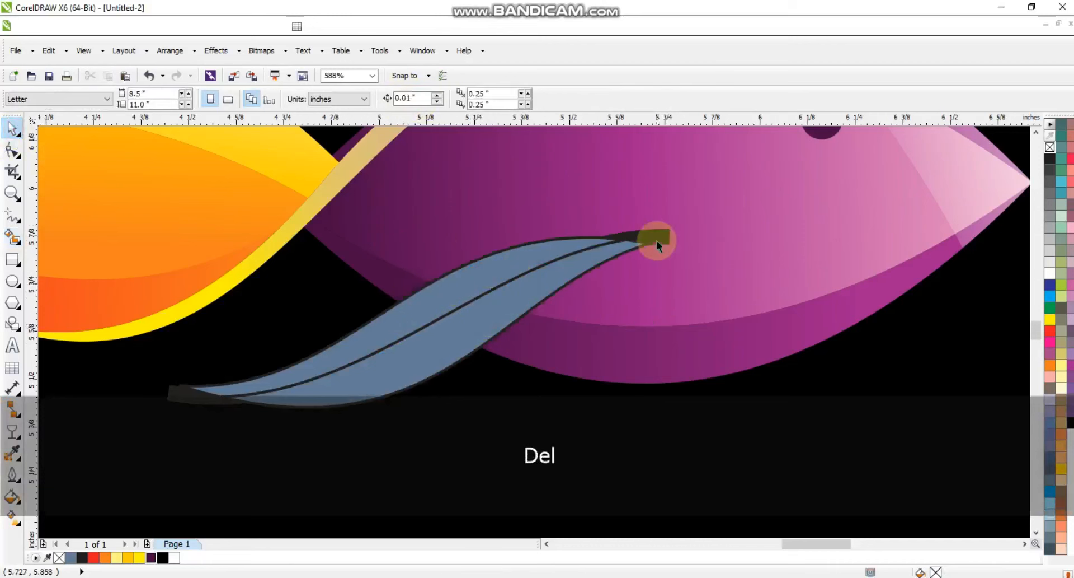
Fill both halves of the lower fin with a linear gradient from dark purple near the body to light pink at the tip.
left_click(511, 269)
left_click(509, 269, "shift")
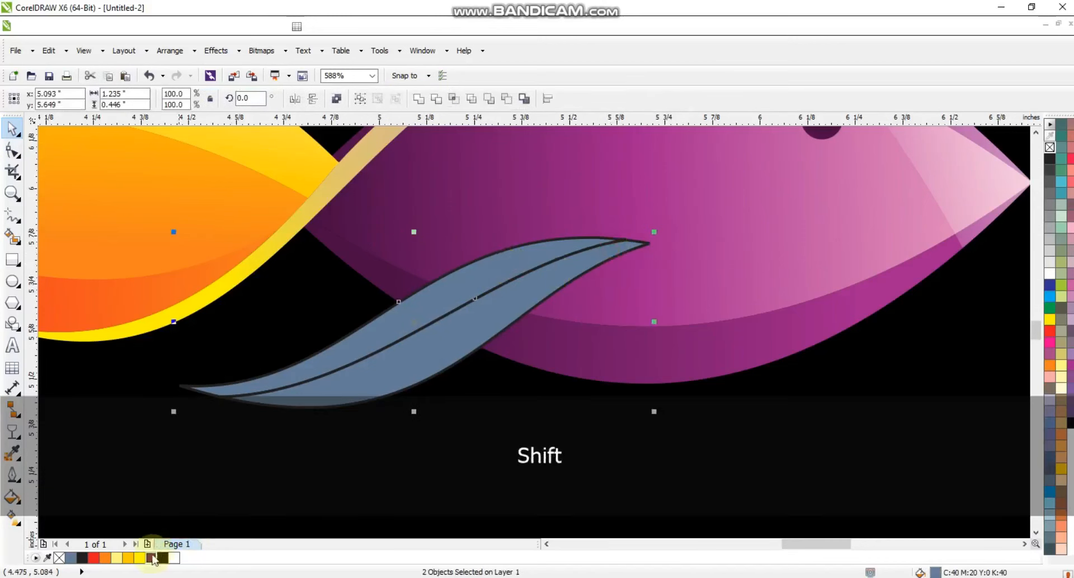
left_click(152, 556)
key("g")
left_click_drag(550, 267, 231, 392)
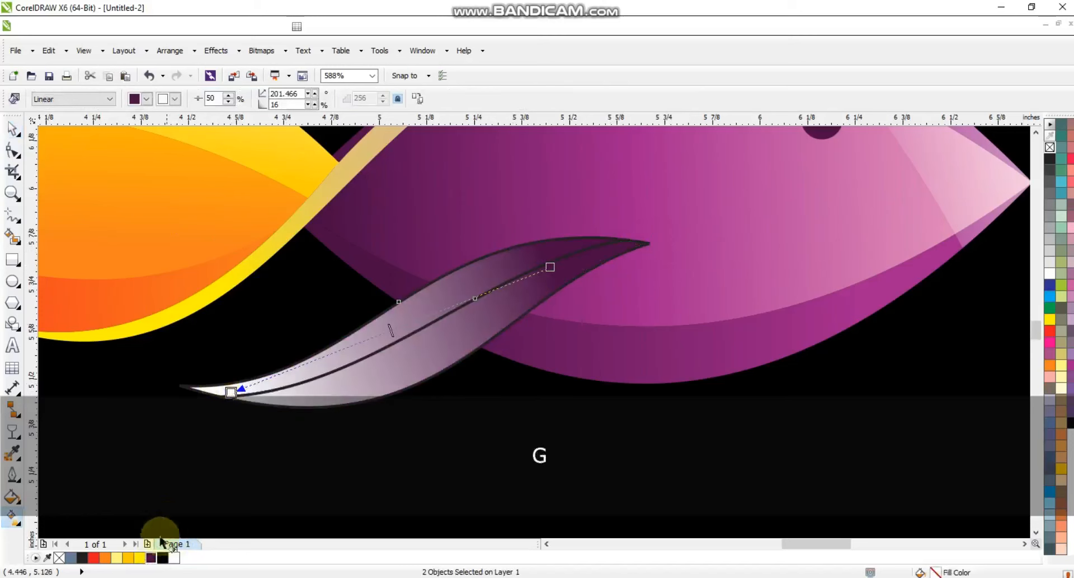
left_click_drag(390, 374, 207, 400)
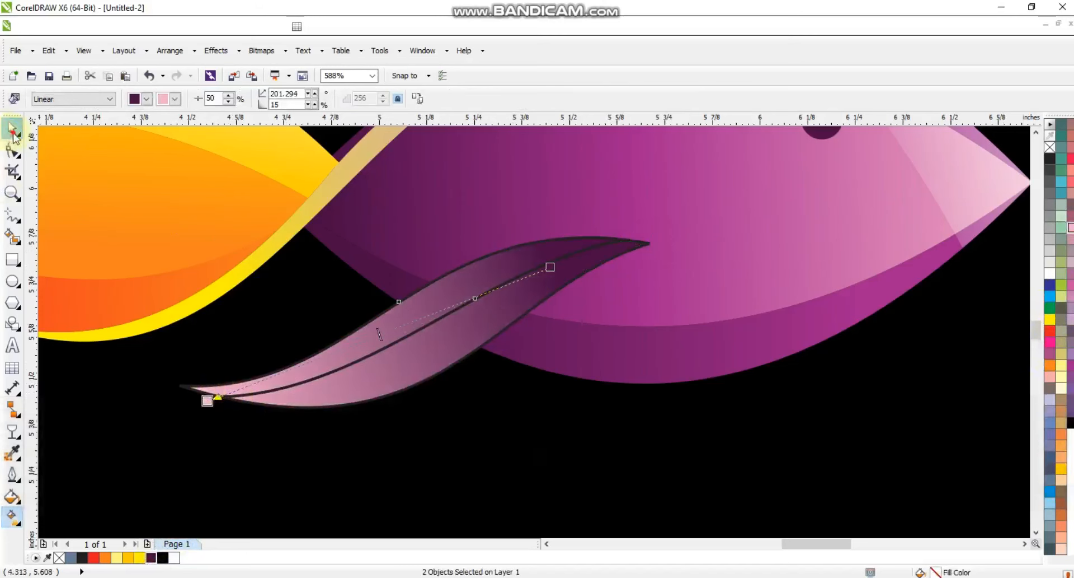
Reverse the gradient on the fin's upper half, running from dark purple at the outer tip to light pink toward the body.
left_click(12, 130)
key("Escape")
left_click(396, 319)
key("g")
left_click_drag(533, 271, 670, 223)
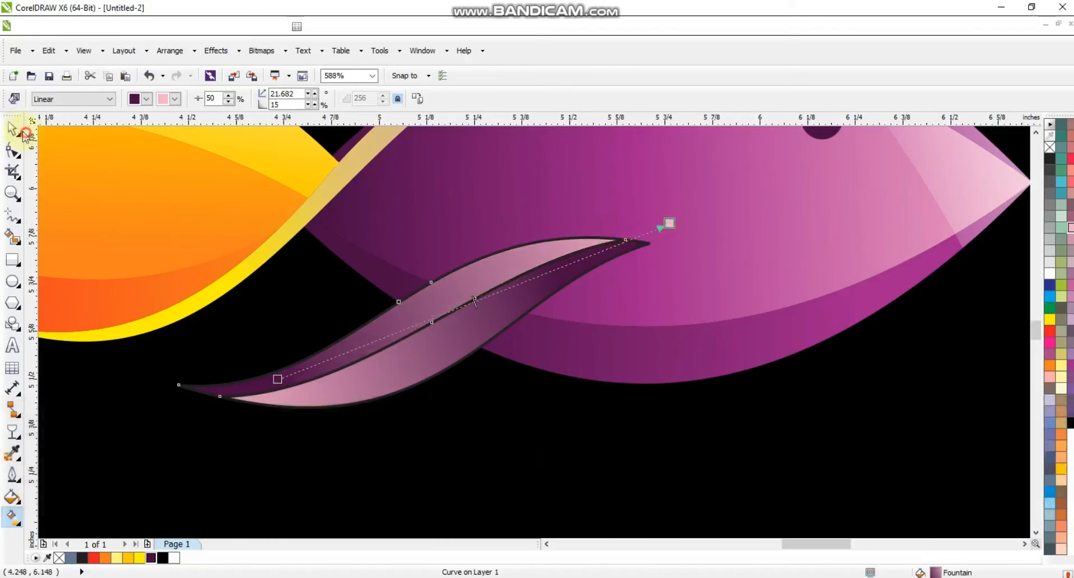
Remove the outlines from both halves of the fin.
key("F3")
left_click(17, 130)
key("F3")
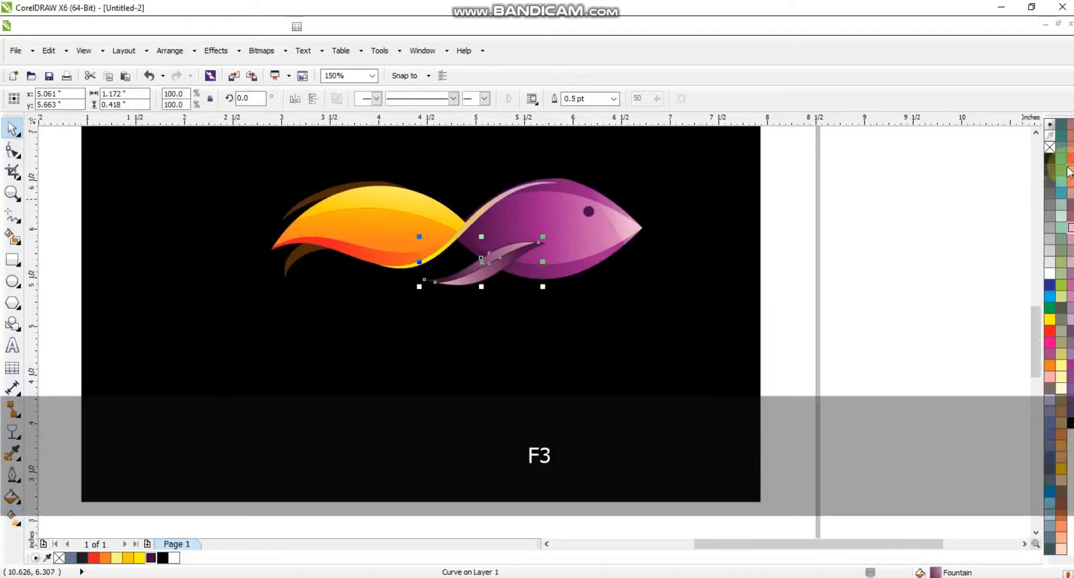
right_click(1049, 150)
left_click_drag(836, 350, 413, 230)
right_click(1050, 148)
left_click(485, 268)
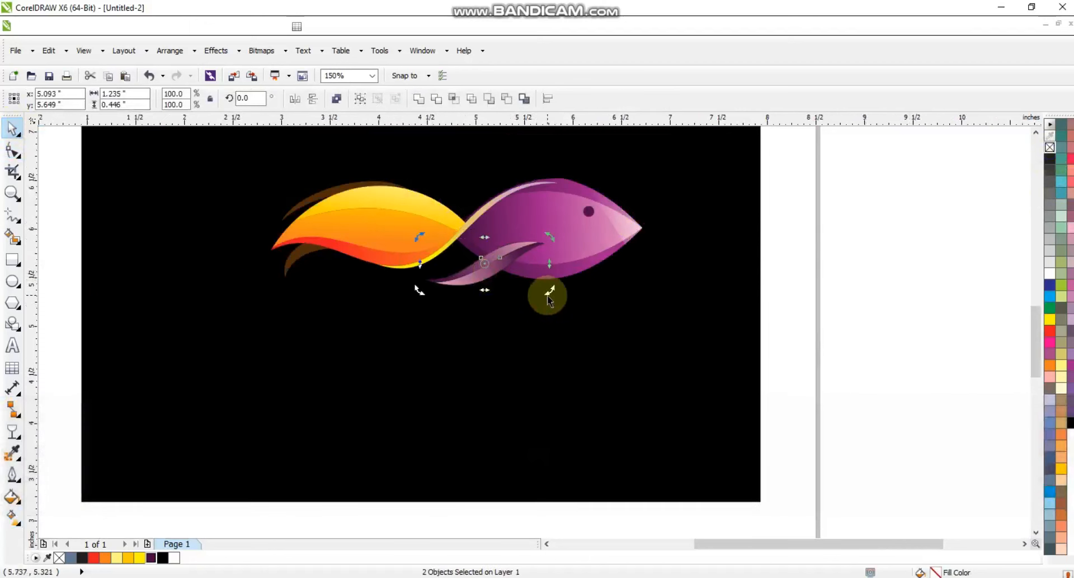
left_click(546, 296)
key("shift+F2")
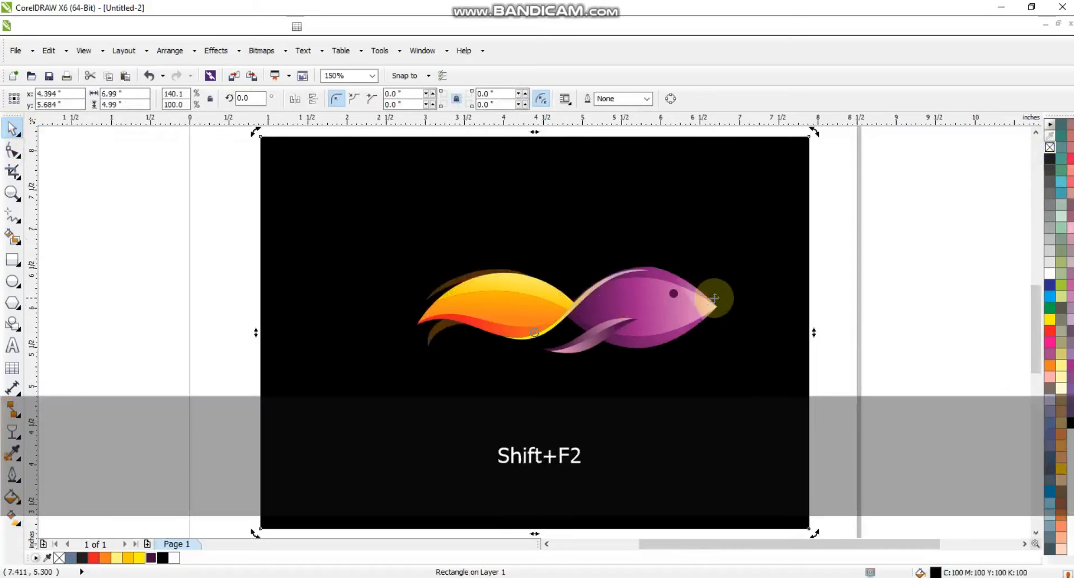
left_click(821, 360)
key("ctrl+z")
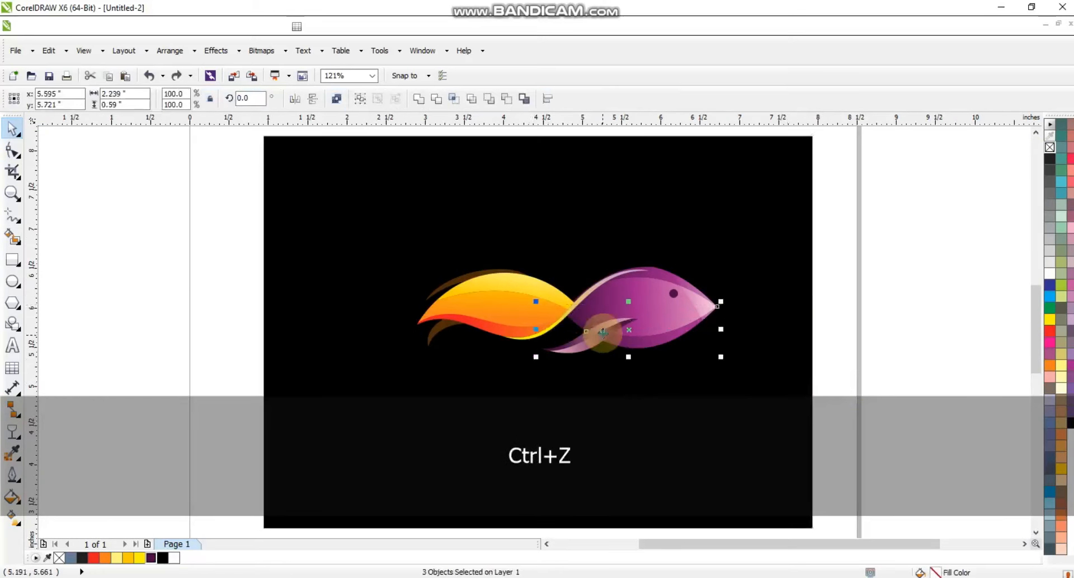
left_click(847, 350)
Duplicate both halves of the lower fin and place the copy above the ribbon at the body's upper edge.
left_click(604, 330)
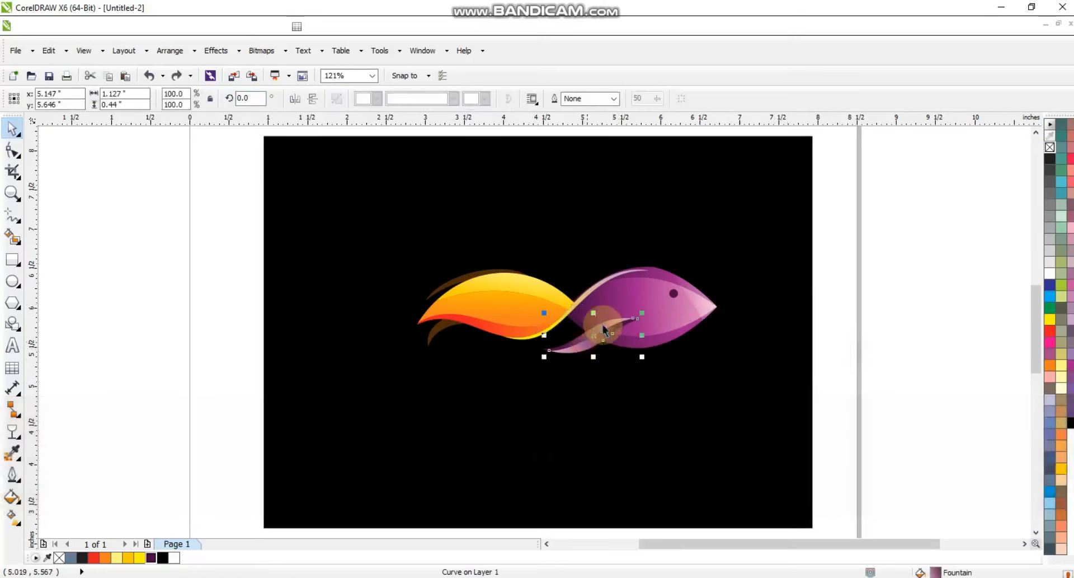
left_click(610, 334, "shift")
left_click_drag(594, 331, 590, 251)
right_click(589, 251)
Rotate the copied fin to 331.5° and seat it against the body's upper edge, layered behind the ribbon.
left_click(590, 251)
left_click_drag(638, 277, 614, 295)
left_click_drag(570, 260, 549, 250)
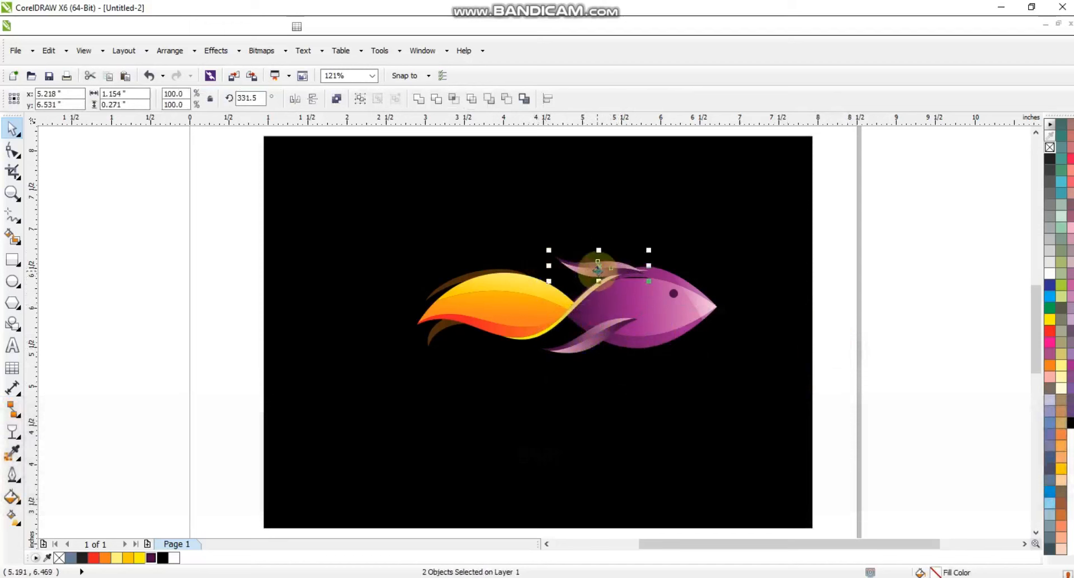
key("ctrl+Page_Up")
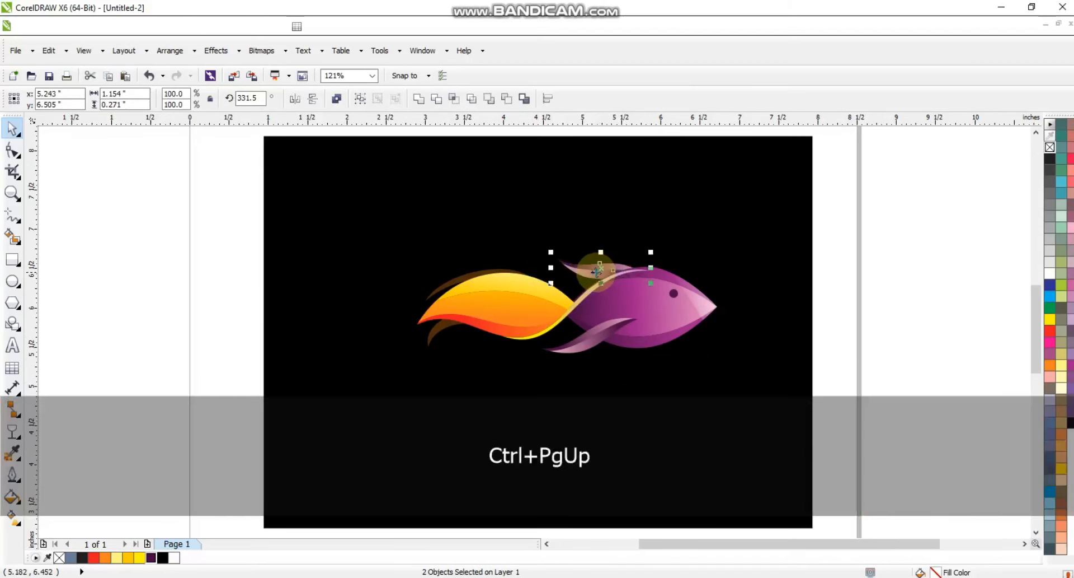
left_click(858, 357)
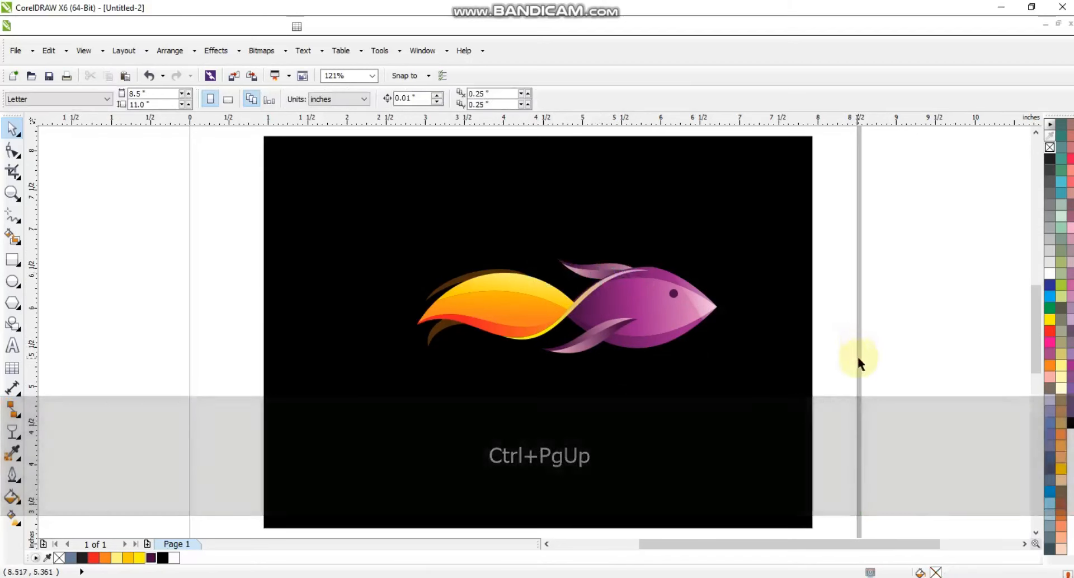
Move the black backdrop slightly upward to balance it behind the fish and its bubbles.
left_click(10, 195)
left_click_drag(392, 199, 907, 375)
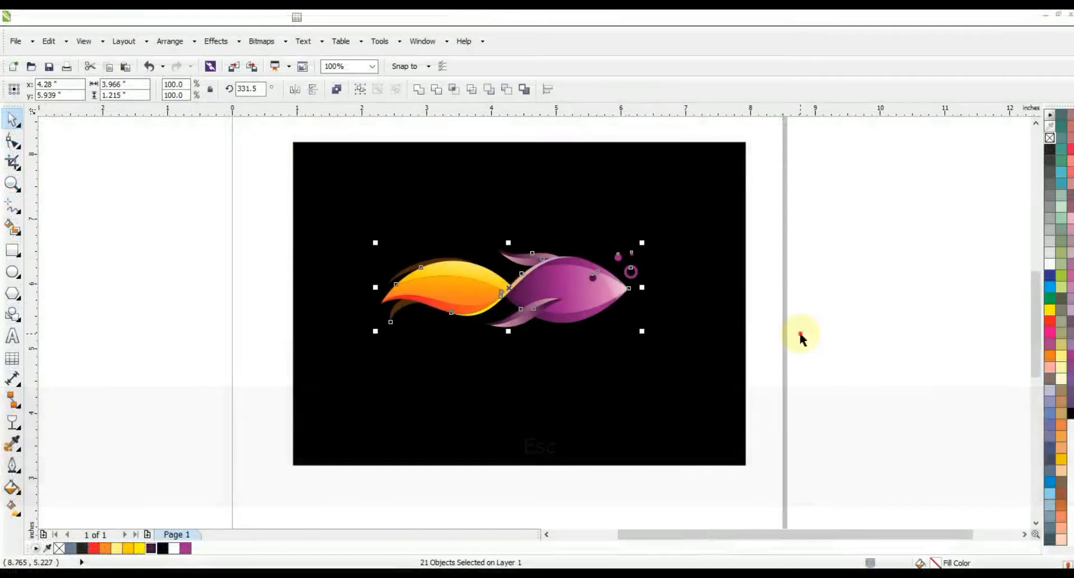
left_click(804, 336)
left_click(694, 398)
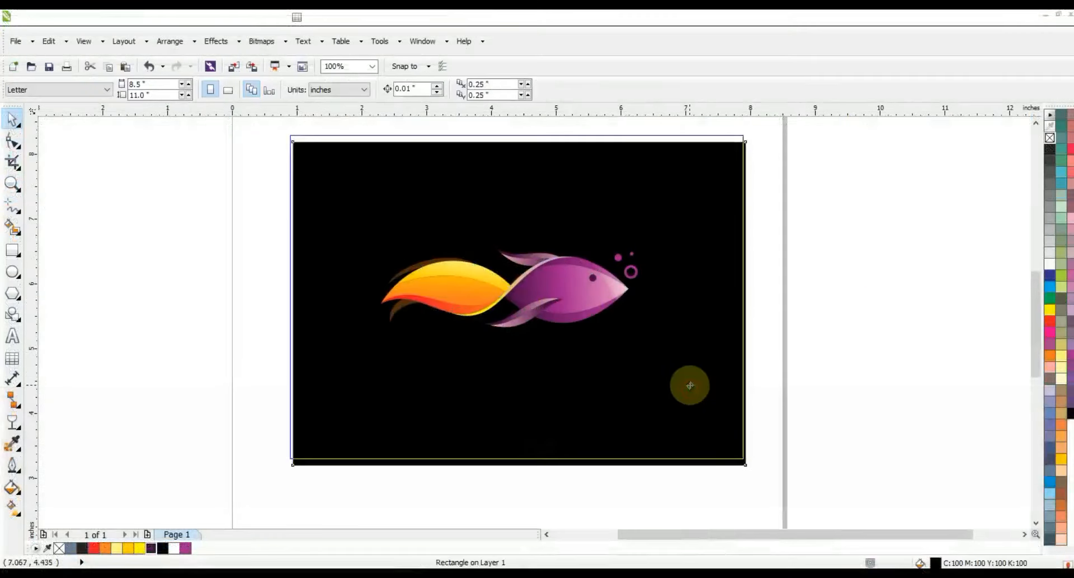
Fit the backdrop in view and check the finished fish logo in a full-screen preview.
key("shift+F2")
key("F9")
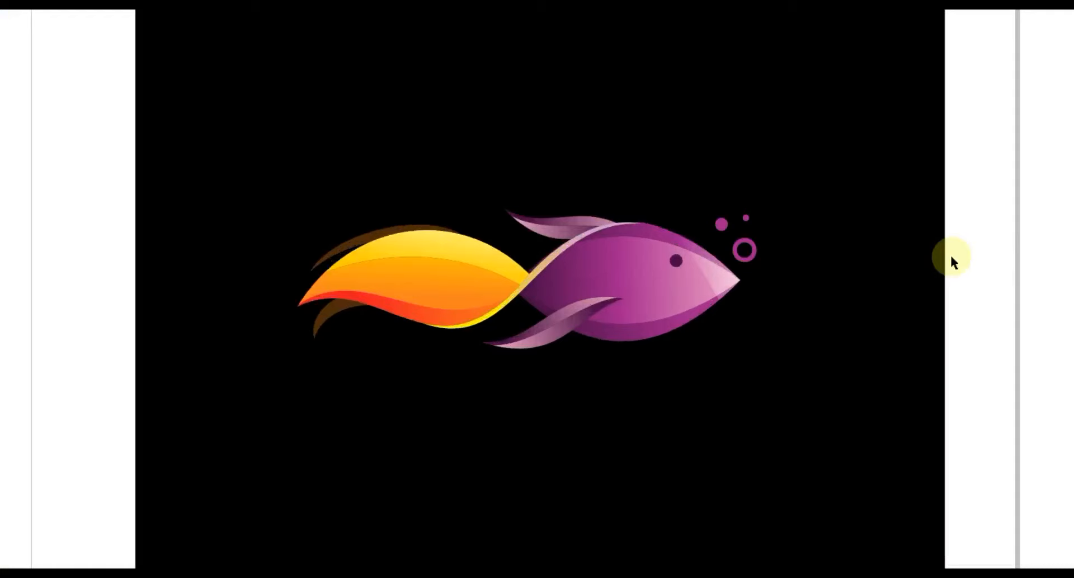
left_click(897, 263)
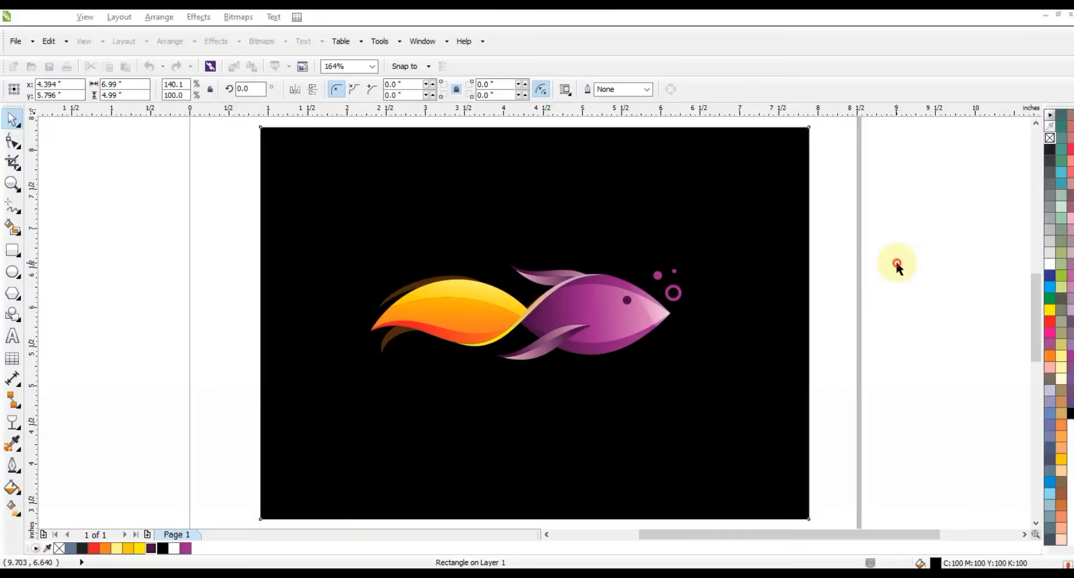